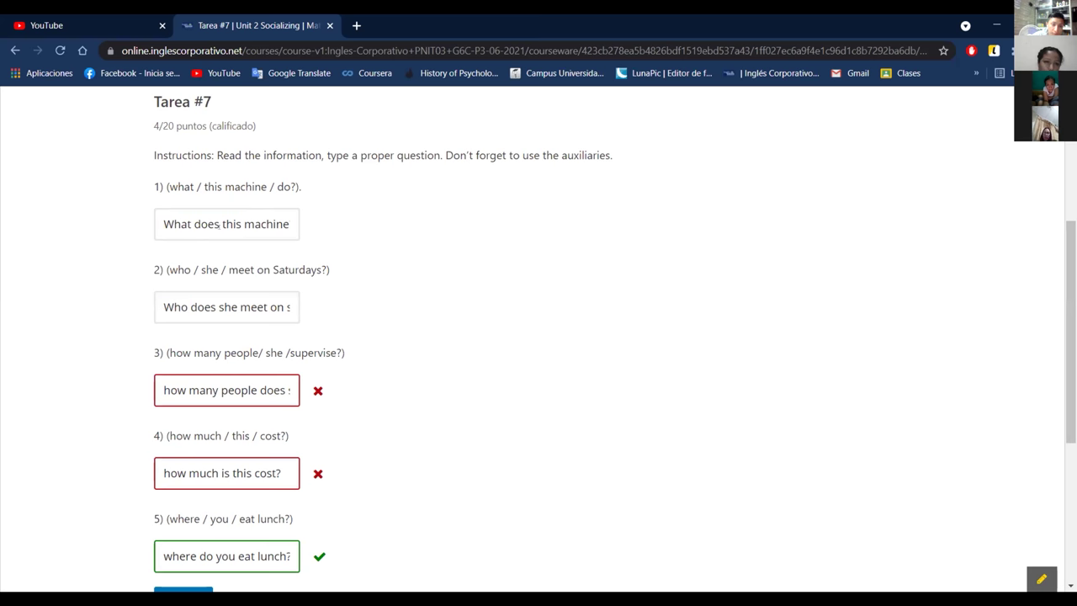
# Step: Change the answer to question 1 to "What does this machine do?" and submit the assignment
pyautogui.click(243, 224)
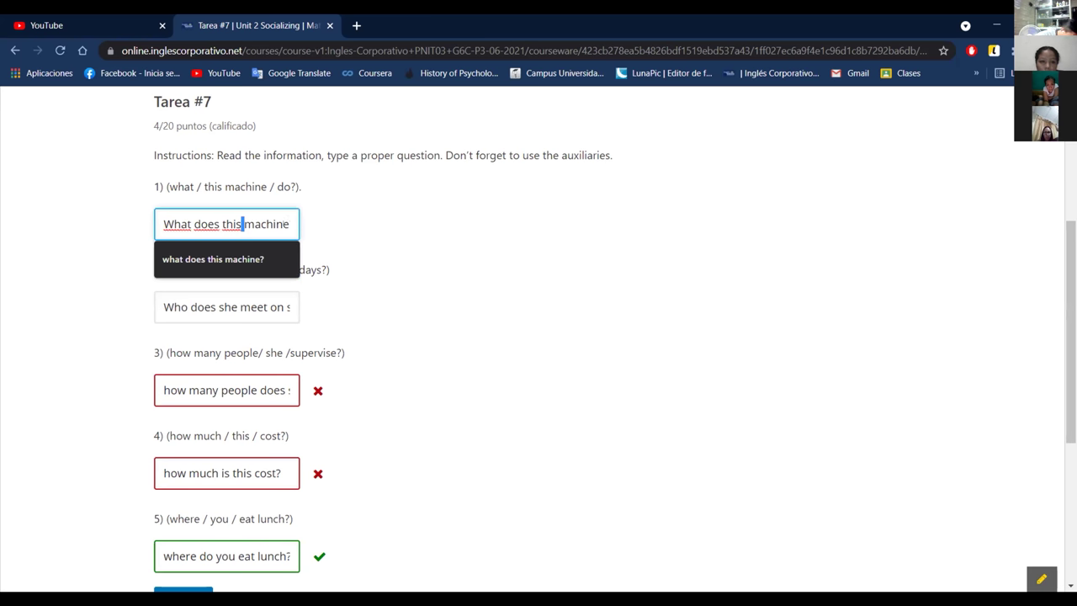
pyautogui.click(296, 244)
pyautogui.write('d')
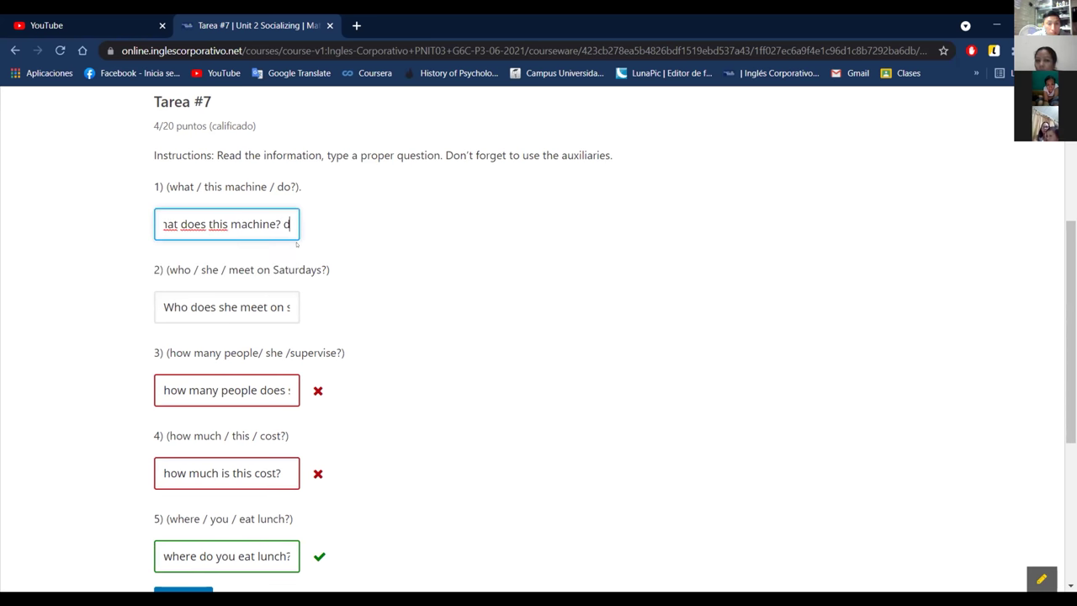
pyautogui.press('BackSpace')
pyautogui.press('BackSpace')
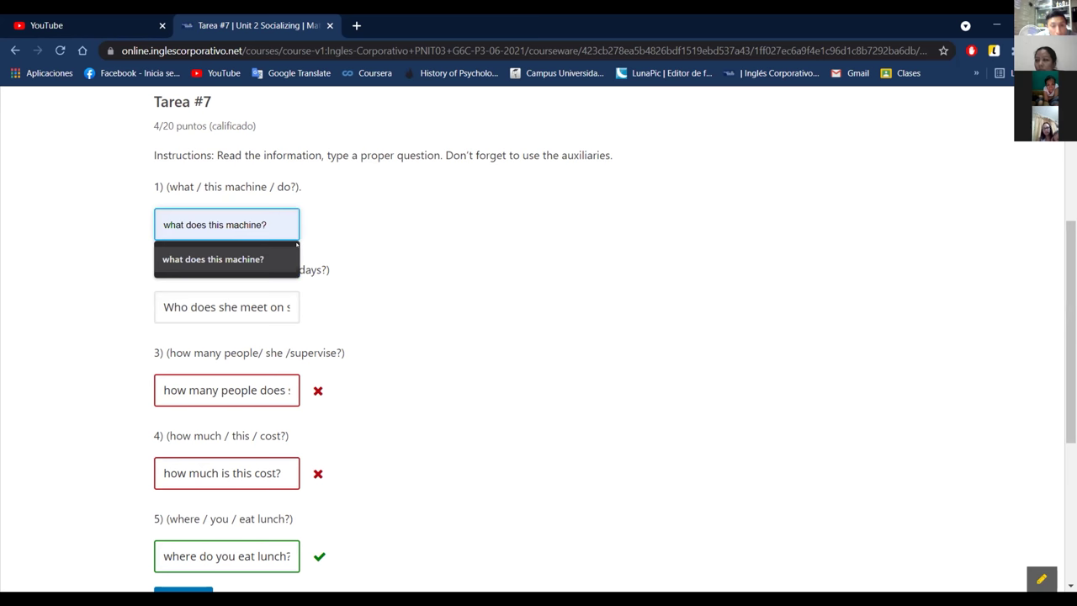
pyautogui.press('BackSpace')
pyautogui.write('do')
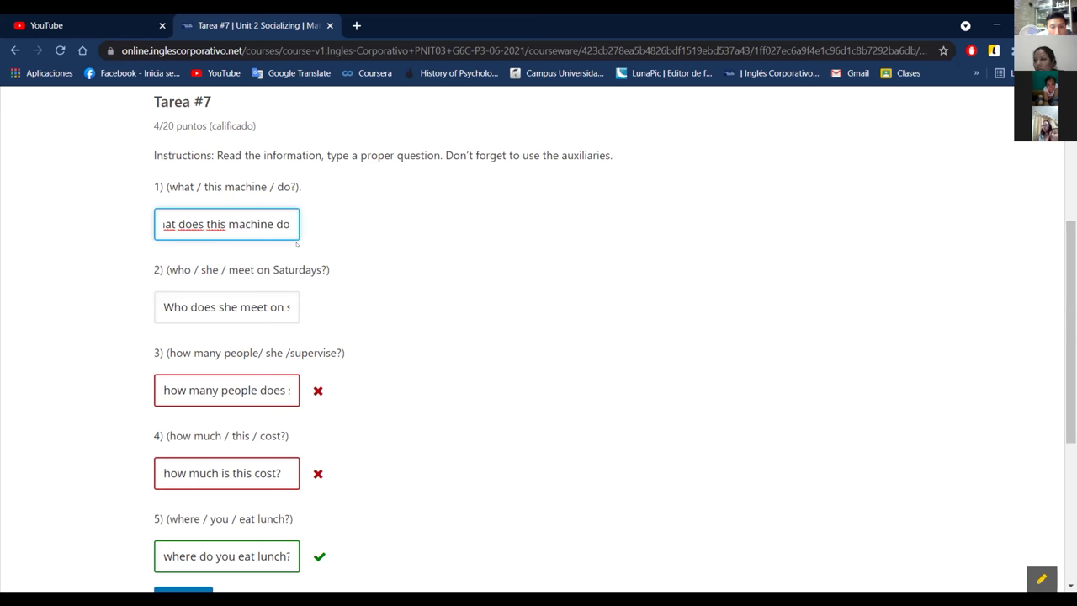
pyautogui.write('?')
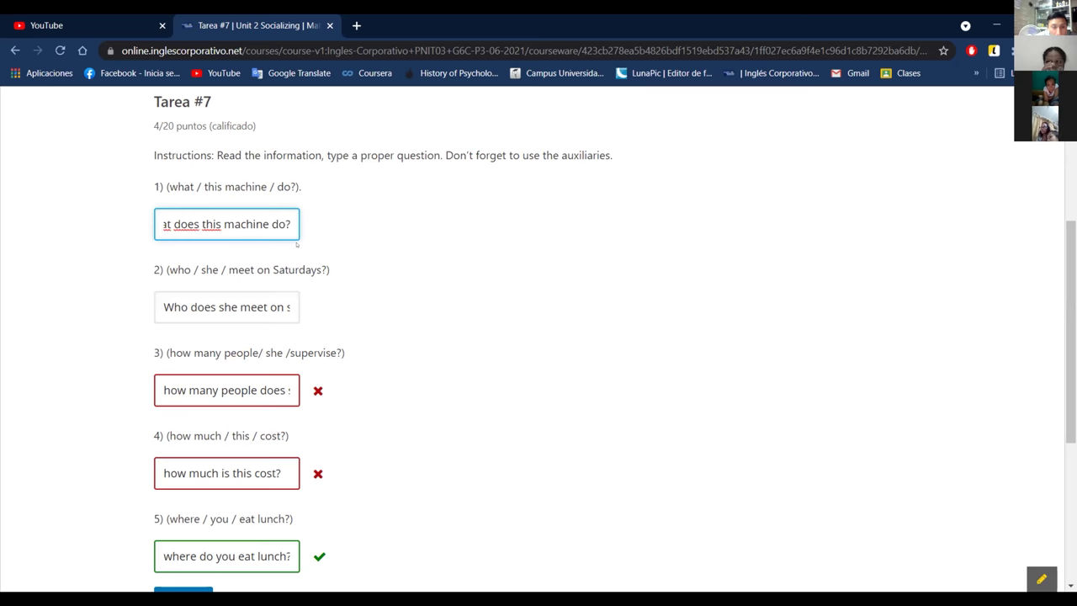
pyautogui.scroll(-3, 173, 397)
pyautogui.click(184, 323)
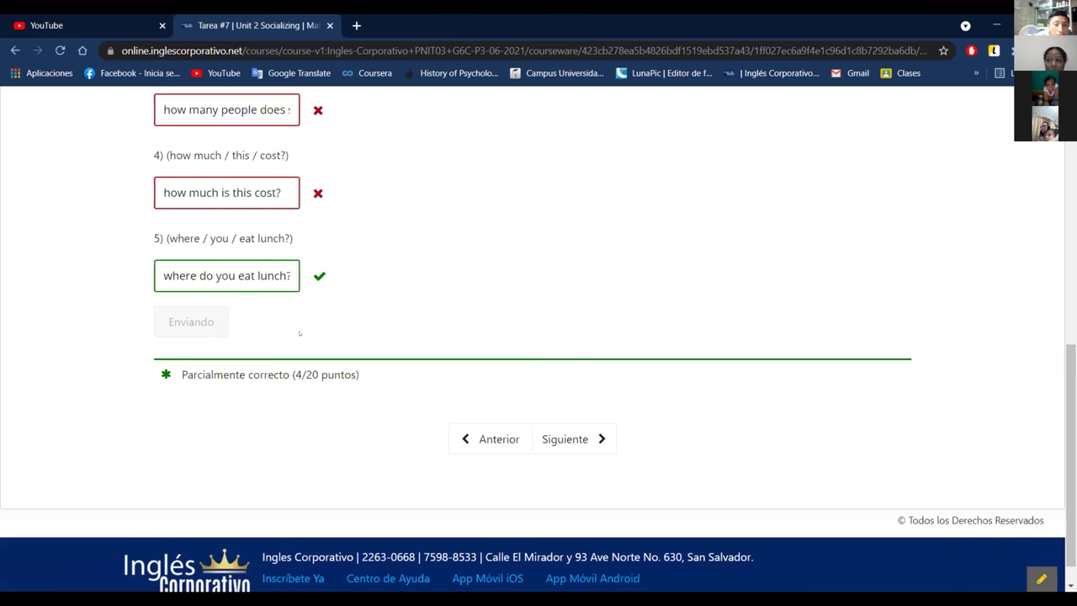
# Step: Correct the weekday at the end of question 2's answer, "Who does she meet on", and resubmit the assignment
pyautogui.scroll(5, 320, 345)
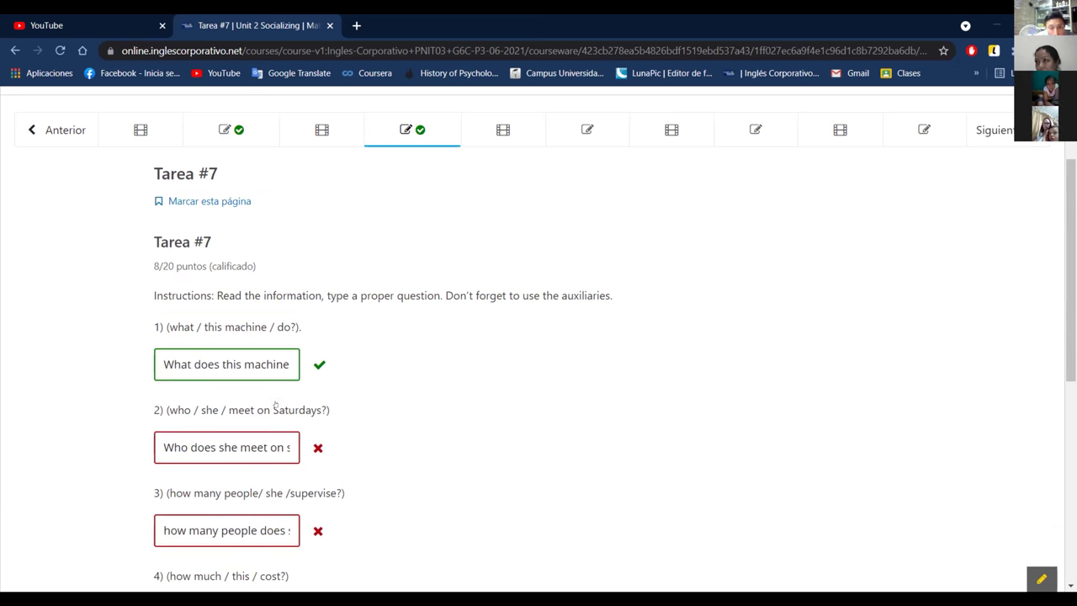
pyautogui.scroll(-1, 275, 405)
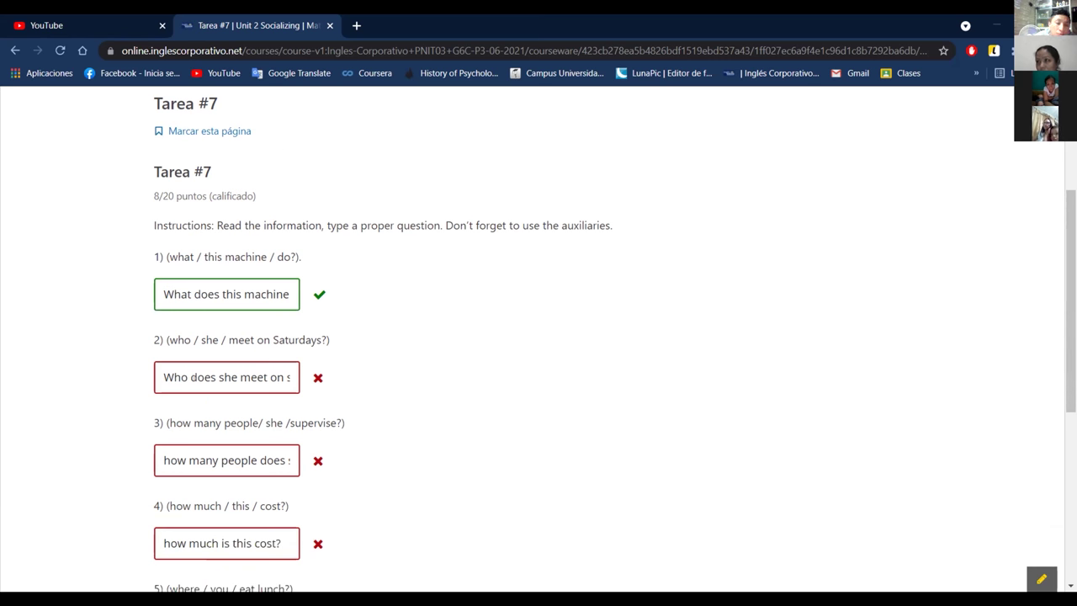
pyautogui.click(266, 377)
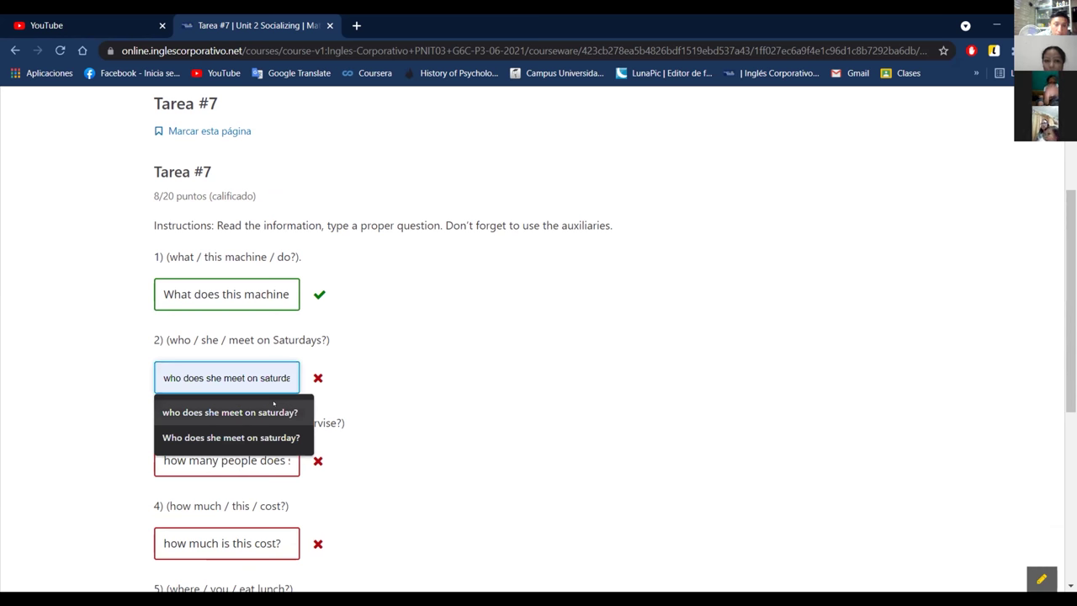
pyautogui.click(232, 438)
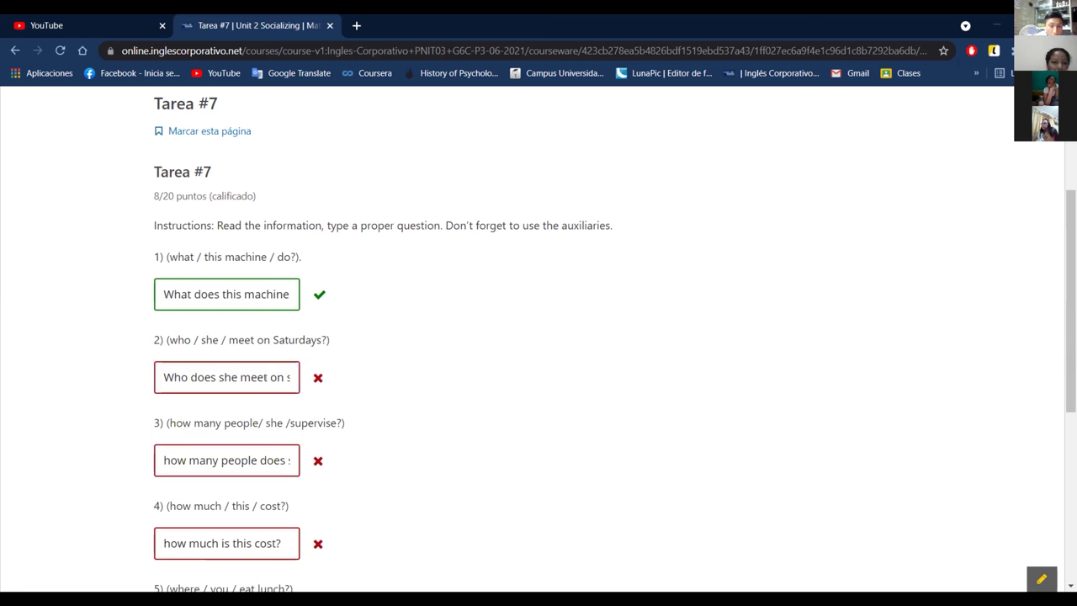
pyautogui.click(252, 378)
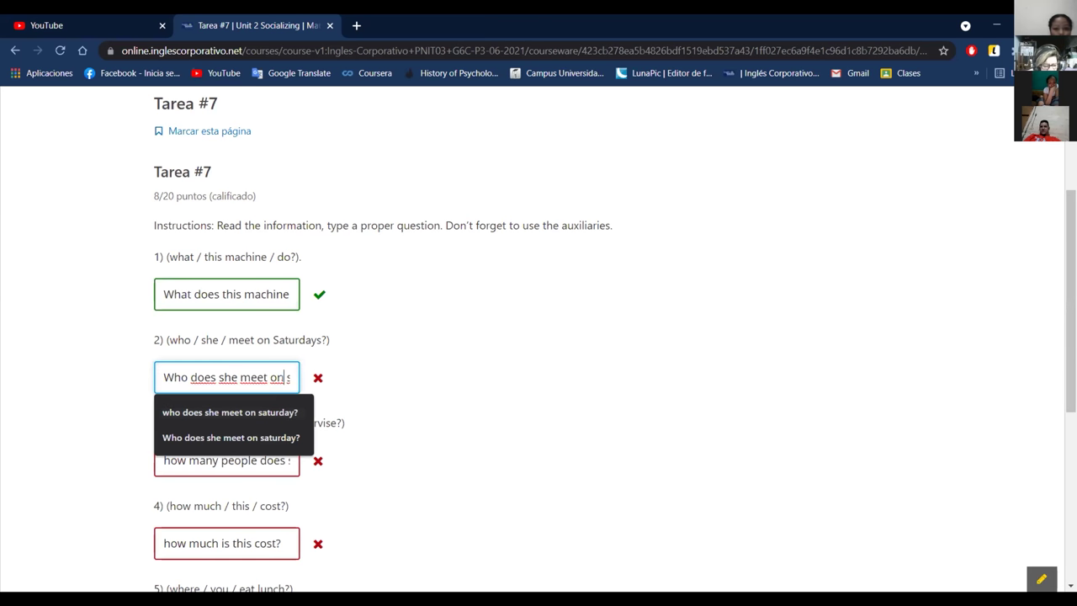
pyautogui.write('aturday?')
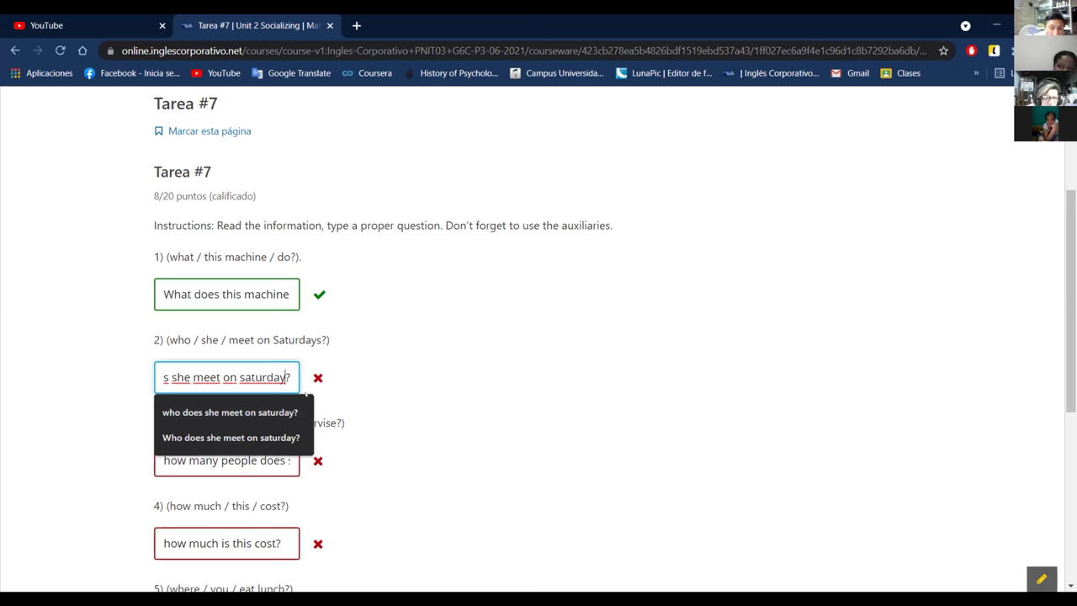
pyautogui.press('Escape')
pyautogui.scroll(-4, 193, 325)
pyautogui.click(192, 325)
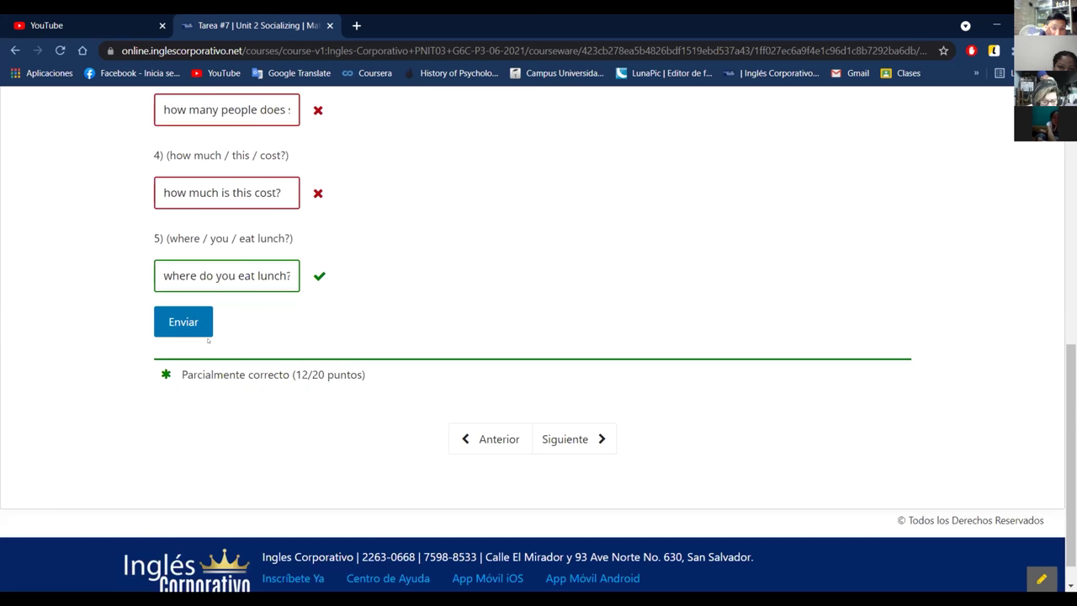
# Step: Review the graded answers and read question 3's answer through to its end against the prompt
pyautogui.scroll(3, 208, 340)
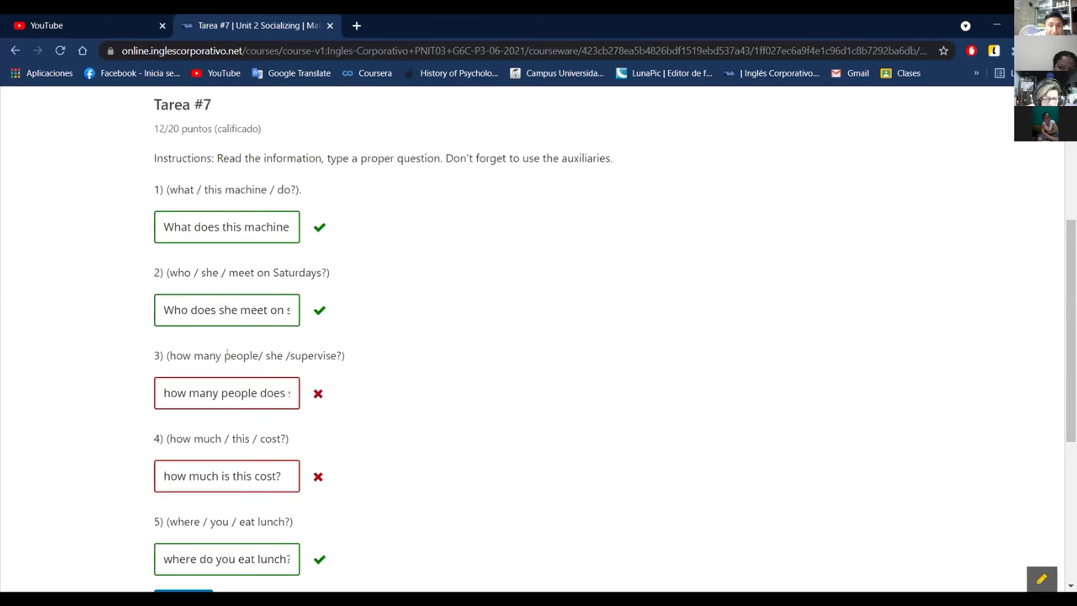
pyautogui.scroll(2, 226, 354)
pyautogui.scroll(-2, 252, 353)
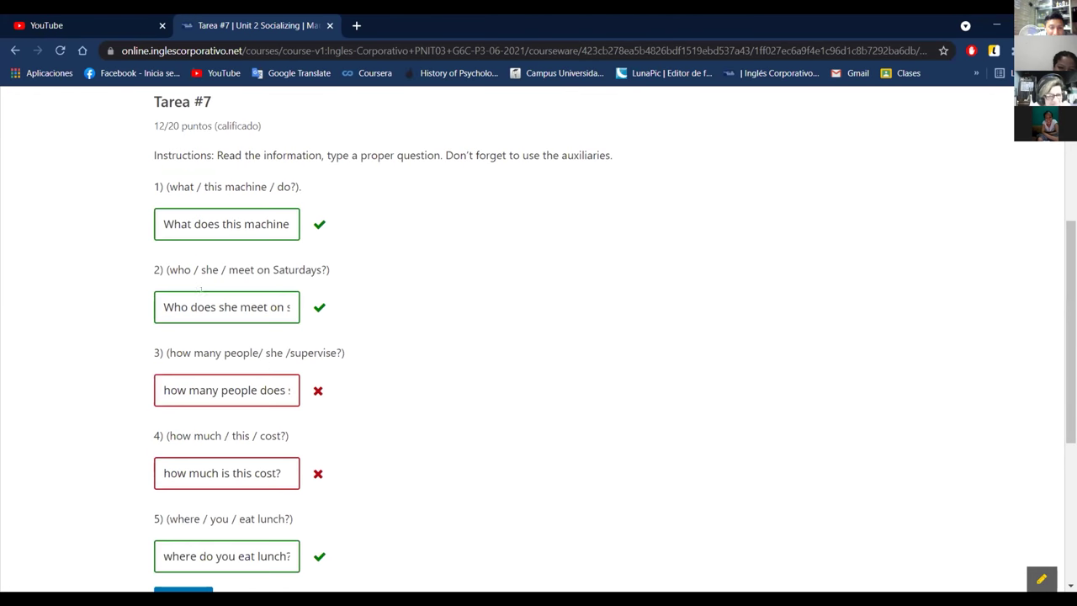
pyautogui.scroll(-2, 256, 270)
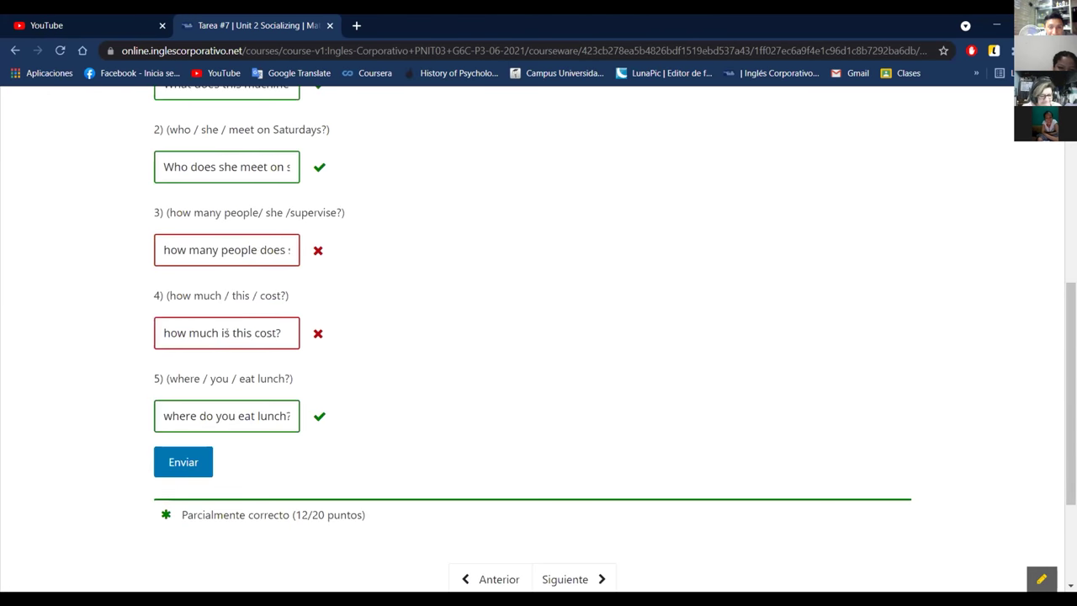
pyautogui.scroll(1, 254, 299)
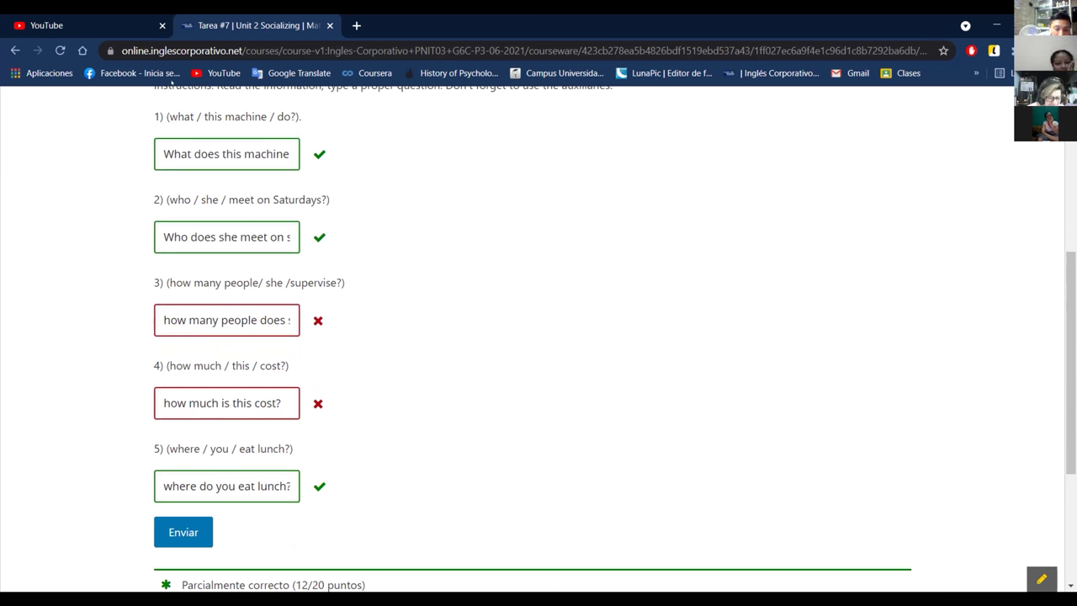
pyautogui.click(229, 332)
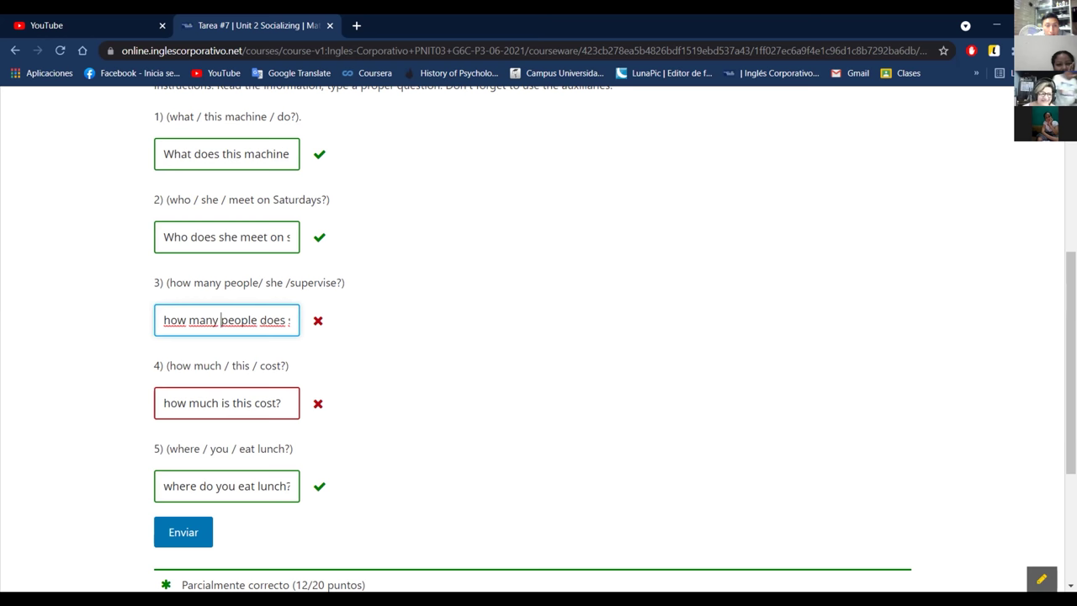
pyautogui.press('Right')
pyautogui.press('Right')
pyautogui.press('Right')
pyautogui.press('Right')
pyautogui.press('Right')
pyautogui.press('Right')
pyautogui.press('Right')
pyautogui.press('Right')
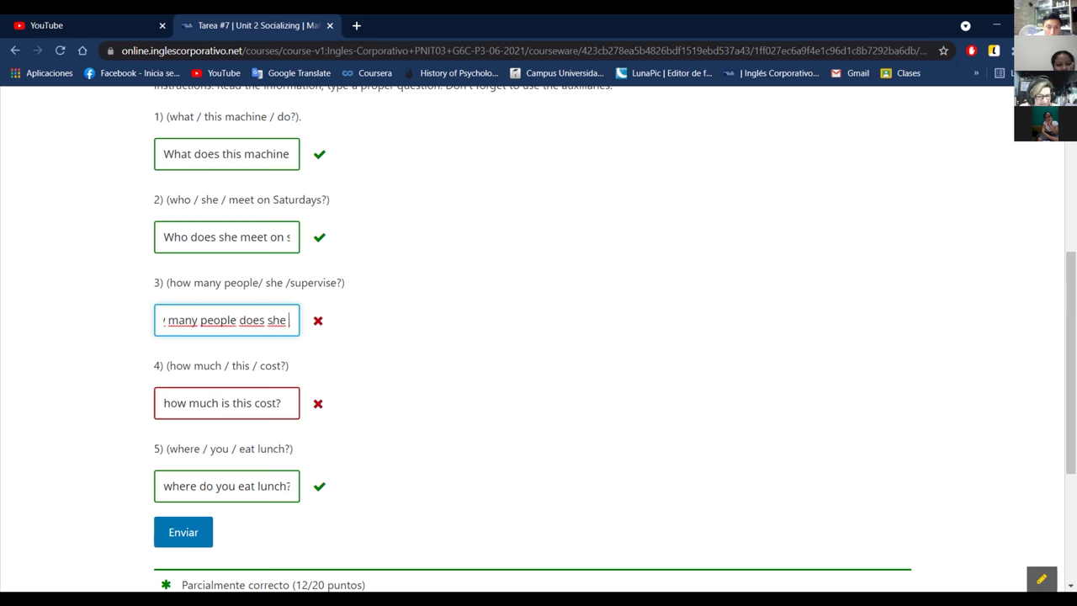
pyautogui.press('Right')
pyautogui.press('Right')
pyautogui.press('Right')
pyautogui.press('Right')
pyautogui.press('Right')
pyautogui.press('Right')
pyautogui.press('Right')
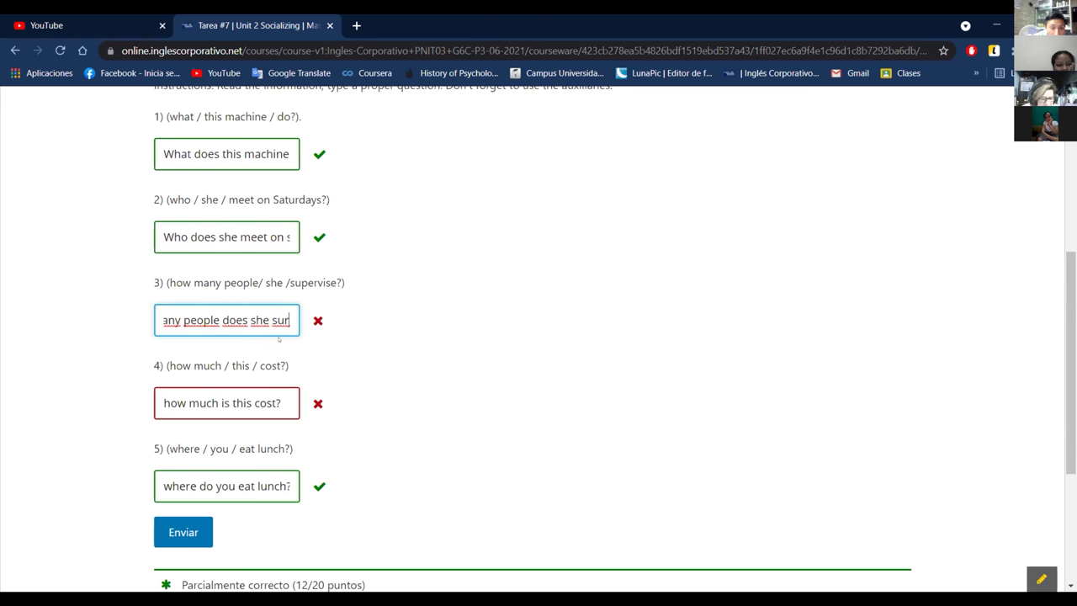
pyautogui.press('Right')
pyautogui.press('Right')
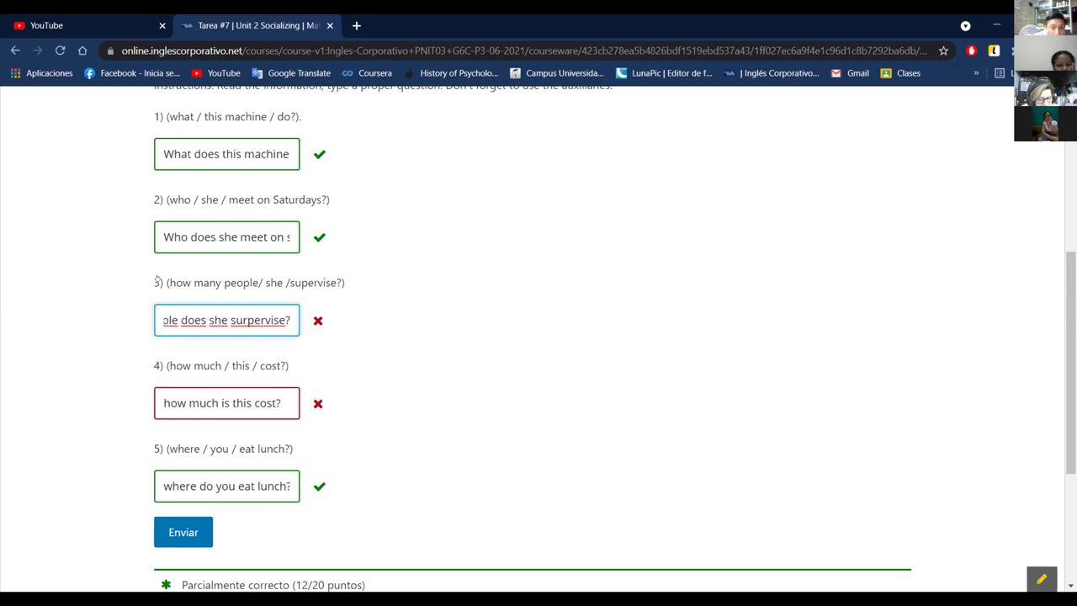
# Step: Capitalize the first word of question 3's answer to "How" and resubmit the assignment
pyautogui.press('Left')
pyautogui.press('Left')
pyautogui.press('Left')
pyautogui.press('Left')
pyautogui.press('Left')
pyautogui.press('Left')
pyautogui.press('Left')
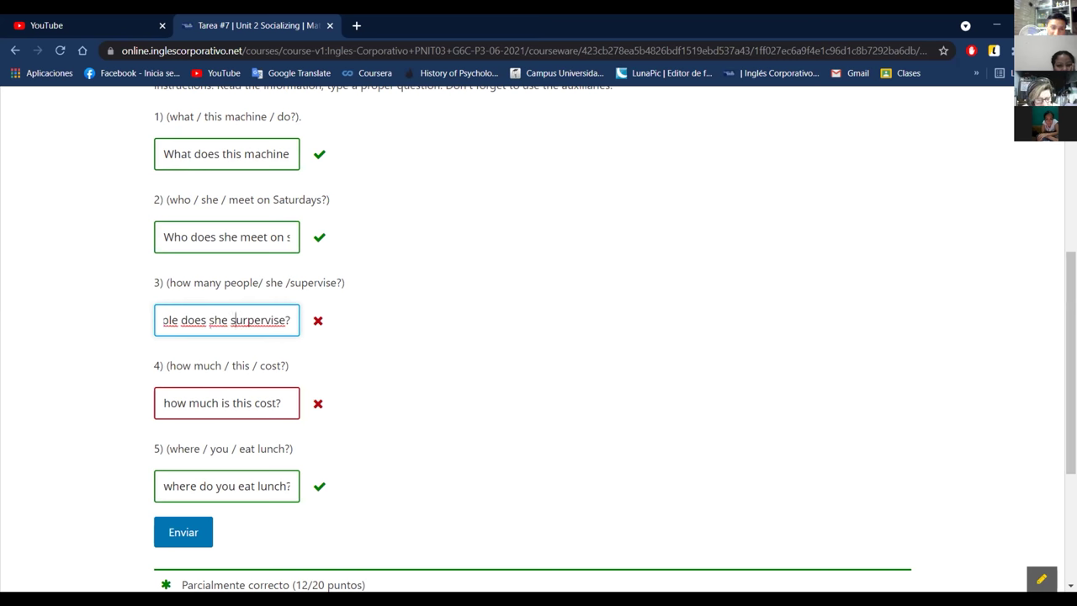
pyautogui.press('Left')
pyautogui.press('Left')
pyautogui.press('Left')
pyautogui.press('Left')
pyautogui.press('Left')
pyautogui.press('Left')
pyautogui.press('Left')
pyautogui.press('Left')
pyautogui.press('Left')
pyautogui.press('Left')
pyautogui.press('Left')
pyautogui.press('Left')
pyautogui.press('Left')
pyautogui.press('Left')
pyautogui.press('Left')
pyautogui.press('Left')
pyautogui.press('Left')
pyautogui.press('Left')
pyautogui.press('Left')
pyautogui.press('Left')
pyautogui.press('Left')
pyautogui.press('Left')
pyautogui.press('Left')
pyautogui.press('Left')
pyautogui.press('Left')
pyautogui.press('Left')
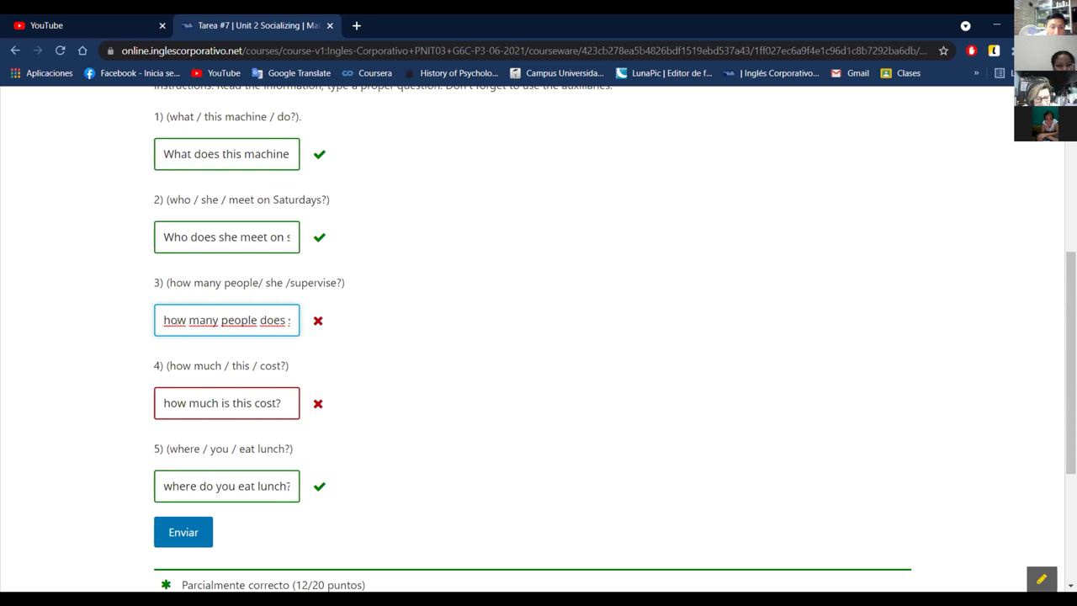
pyautogui.press('BackSpace')
pyautogui.write('H')
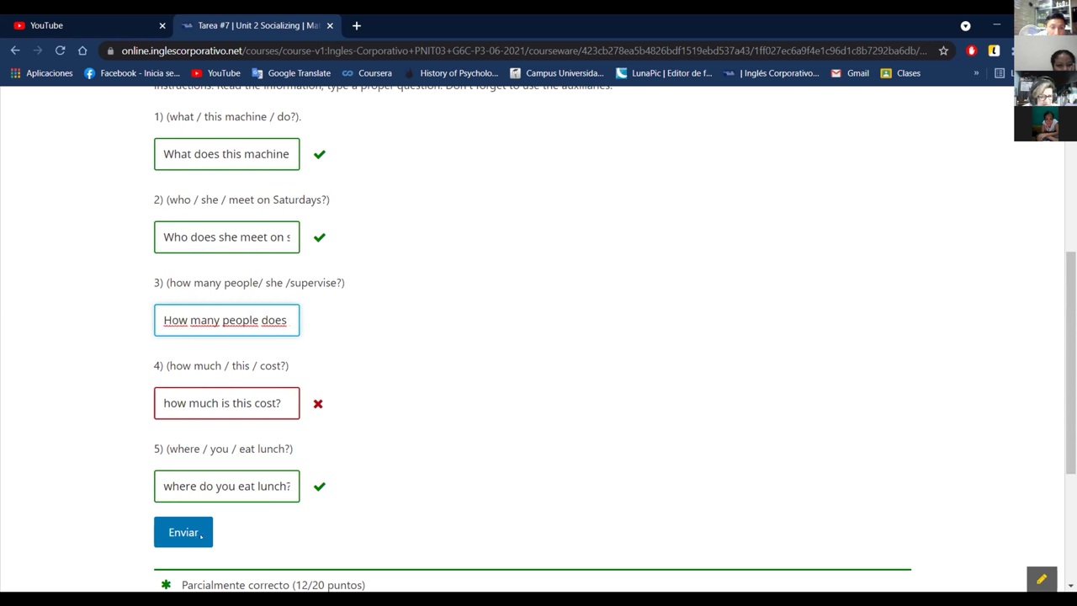
pyautogui.press('Return')
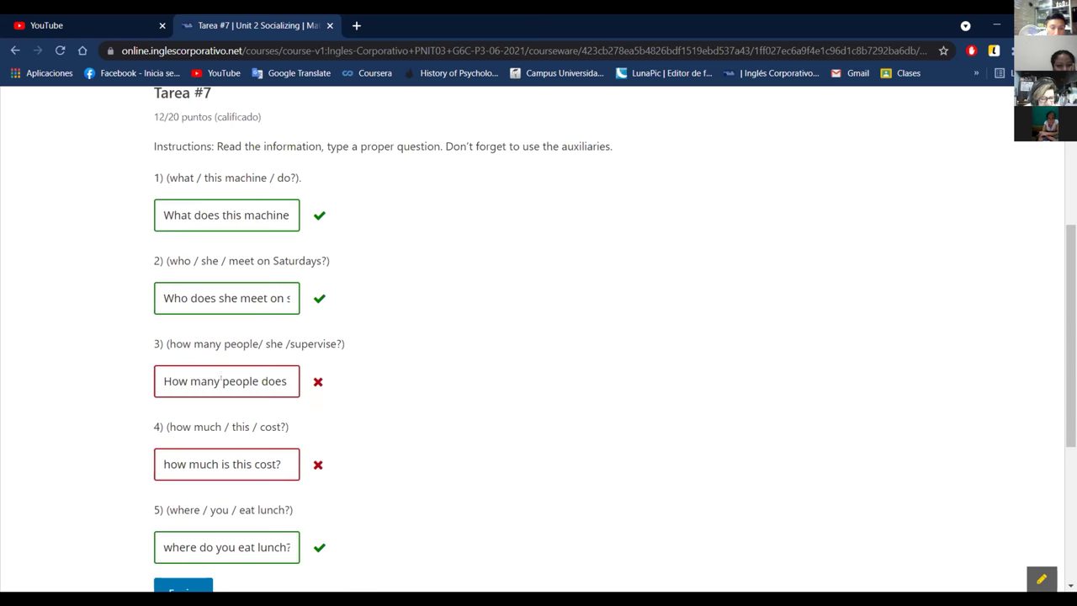
# Step: Try "do" in place of "does" in question 3's answer and resubmit the assignment
pyautogui.click(271, 379)
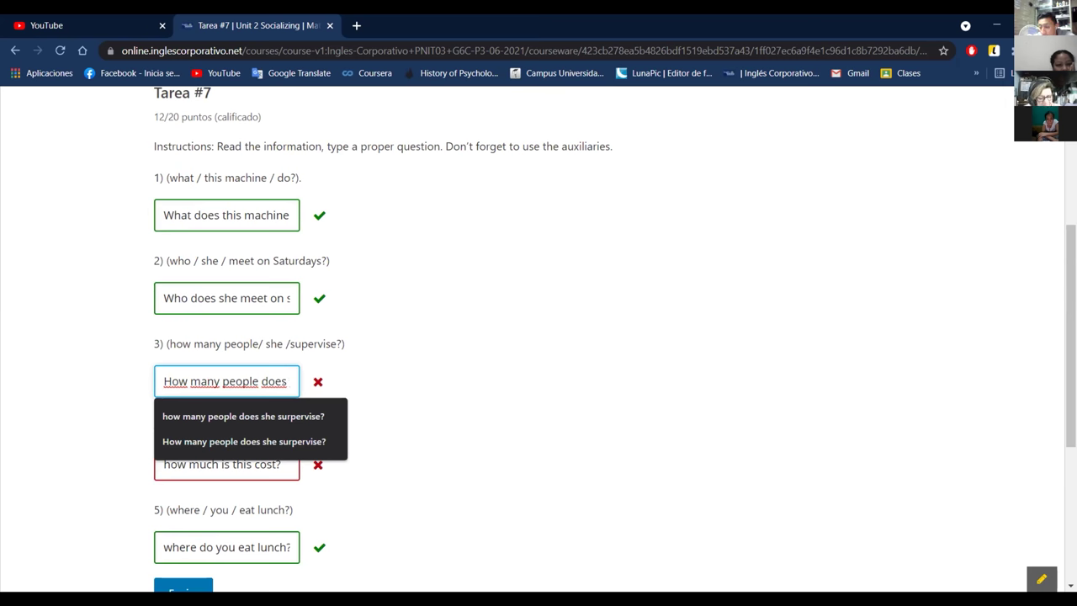
pyautogui.press('BackSpace')
pyautogui.press('BackSpace')
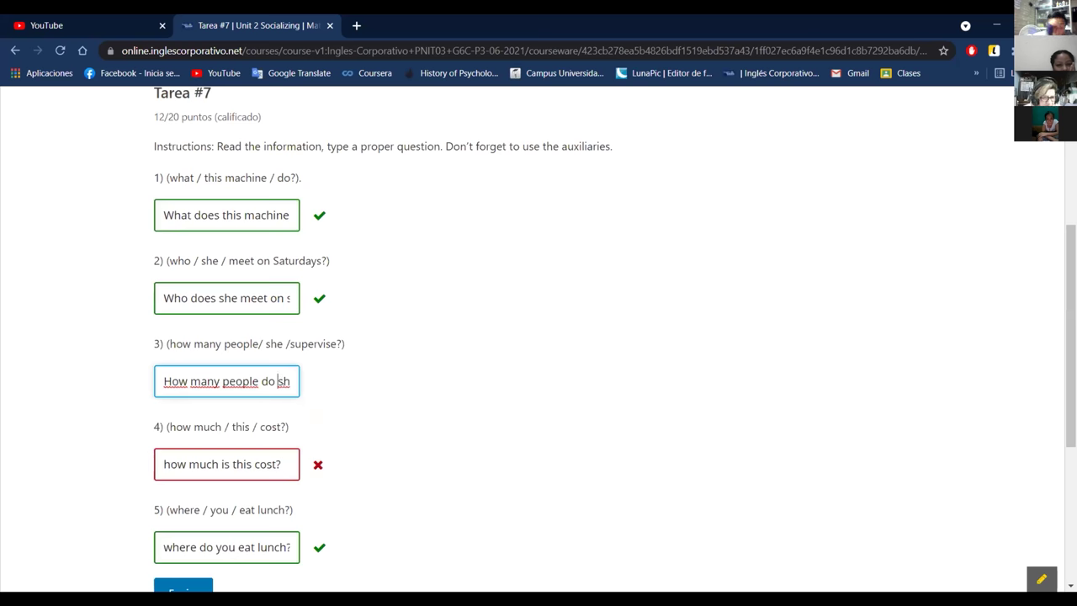
pyautogui.scroll(-1, 211, 497)
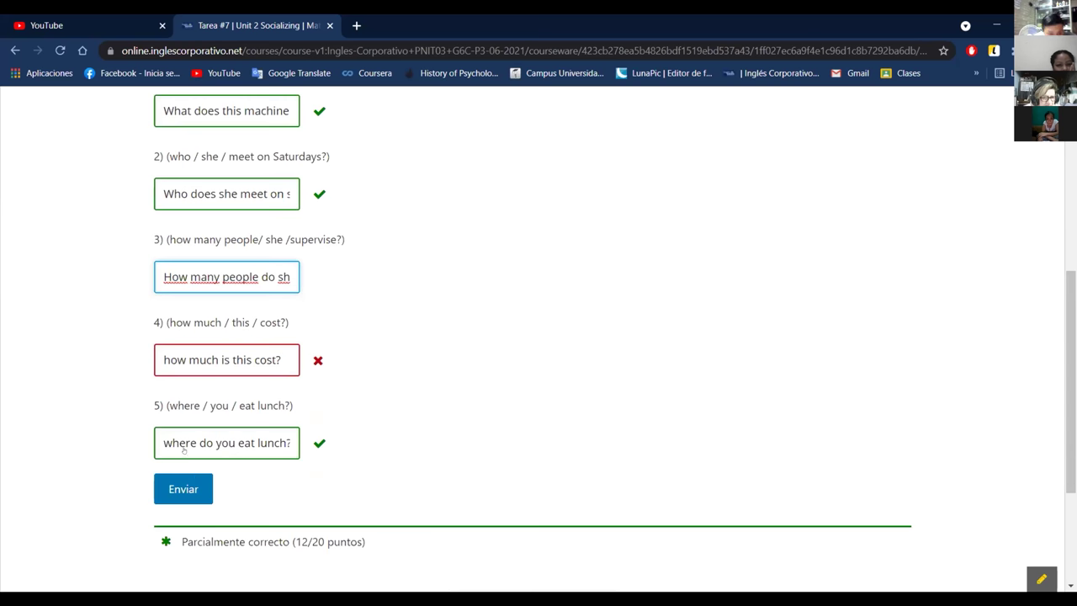
pyautogui.scroll(-1, 183, 449)
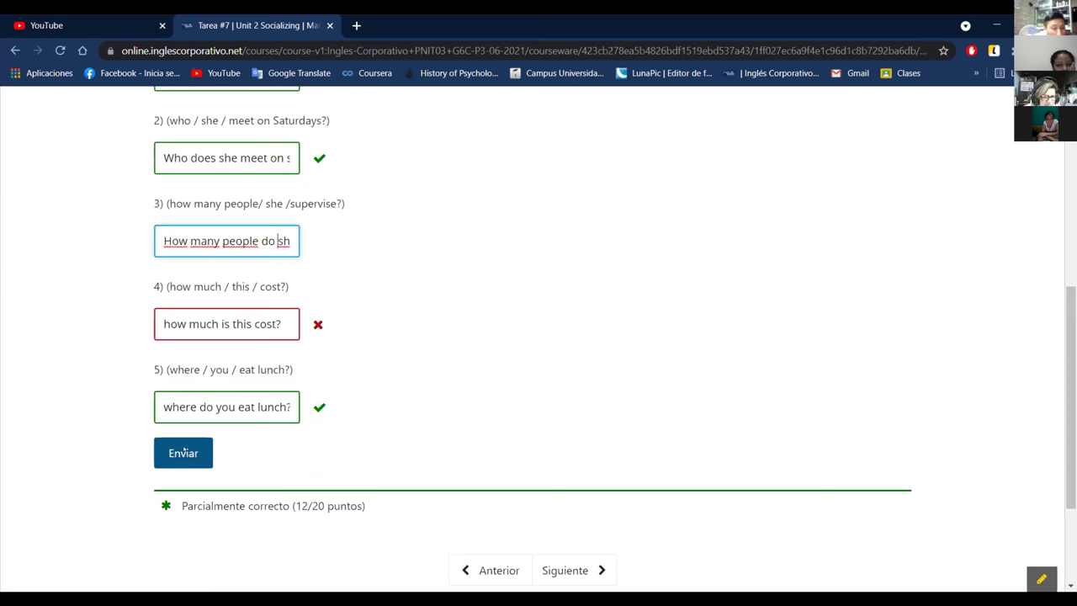
pyautogui.click(202, 450)
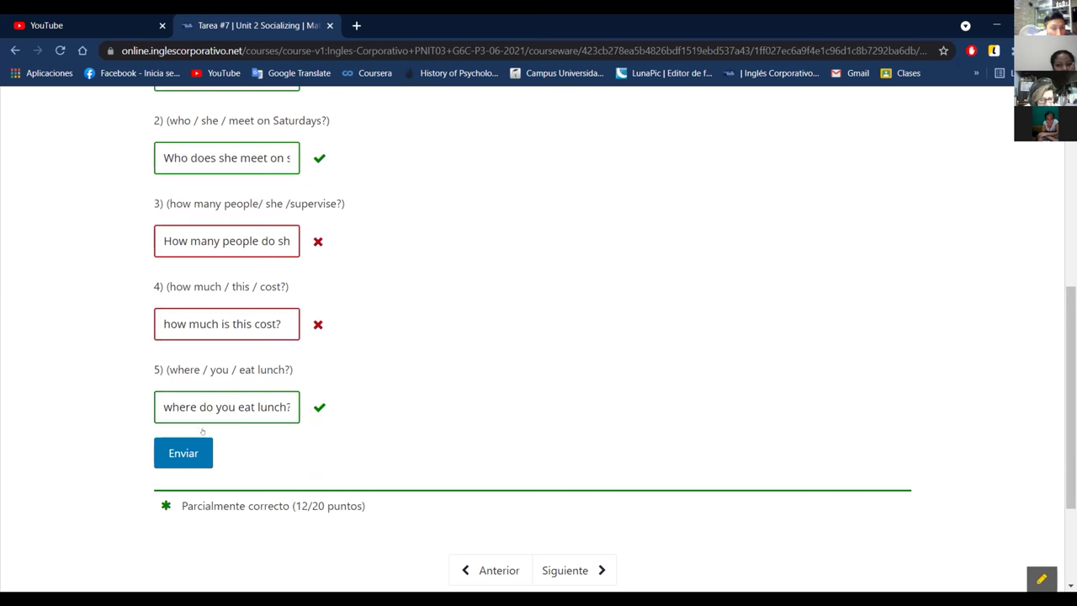
# Step: Restore the auxiliary "does" before "she" in the answer to question 3
pyautogui.scroll(1, 238, 379)
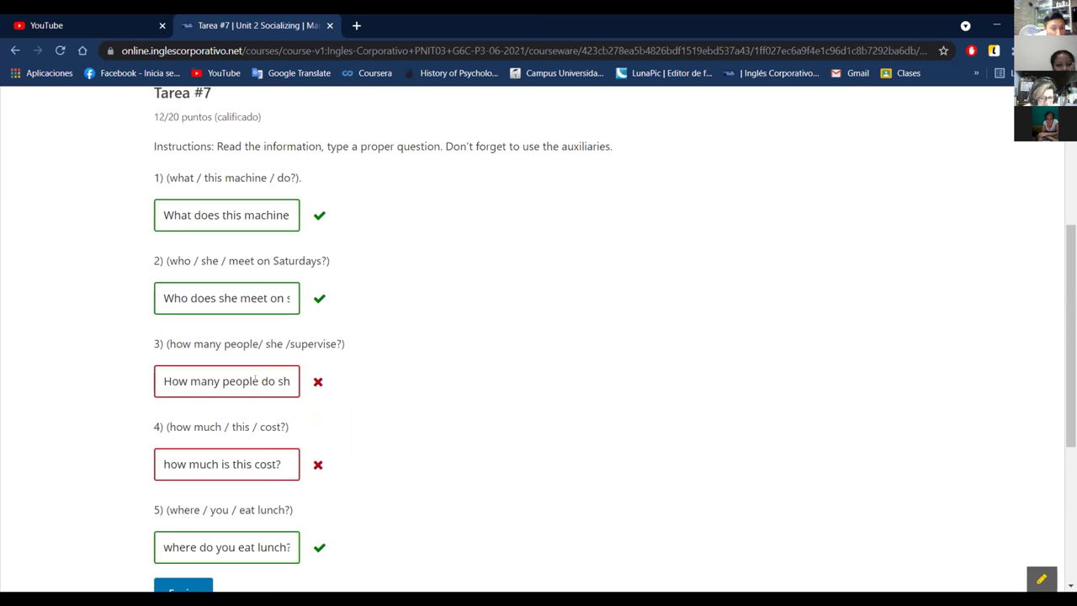
pyautogui.click(283, 381)
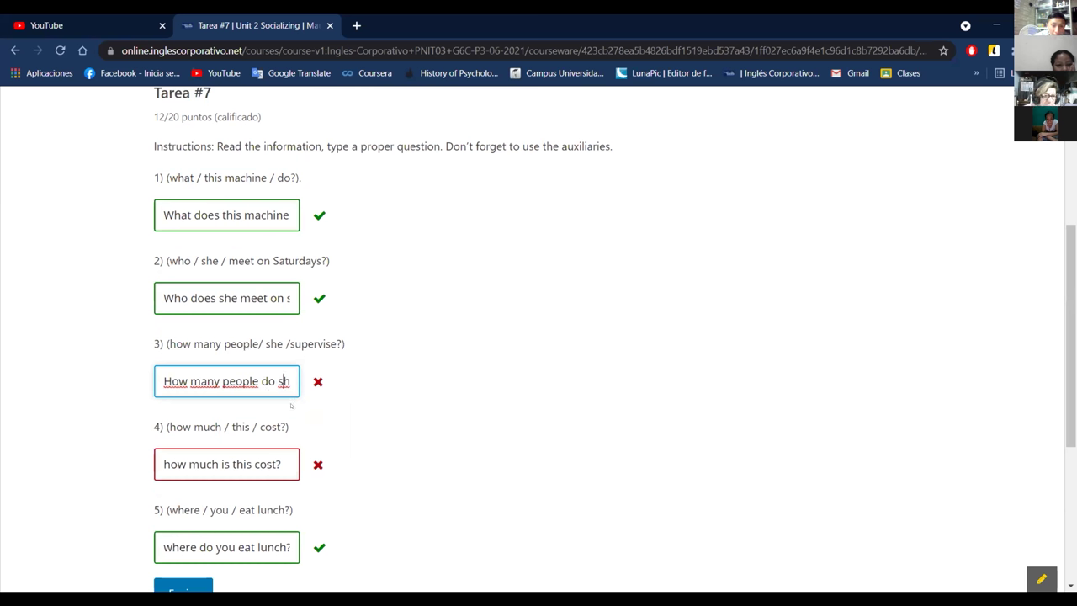
pyautogui.write('e surperv')
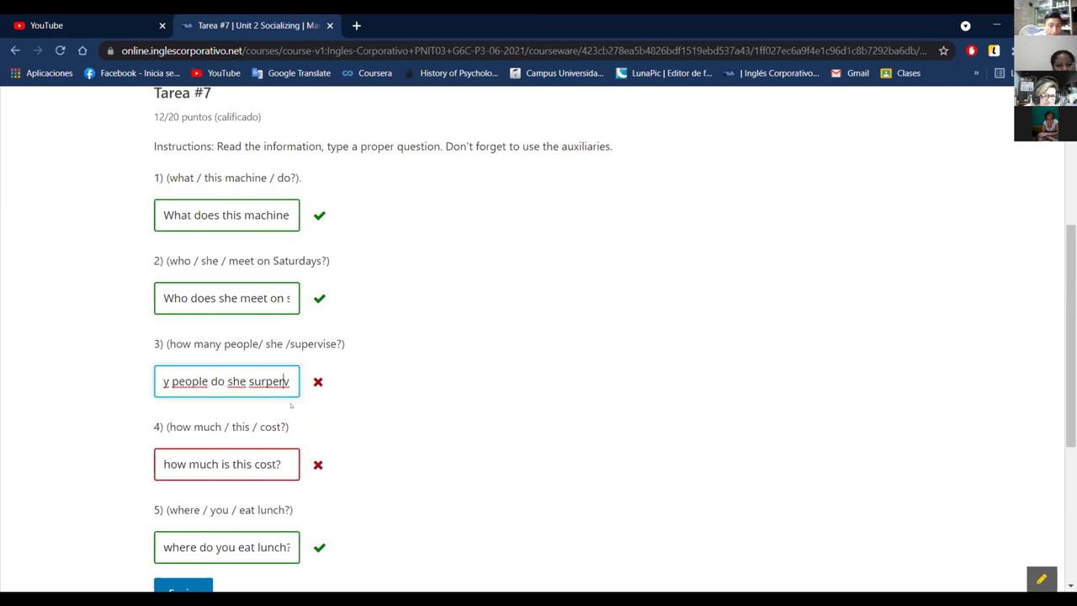
pyautogui.press('Left')
pyautogui.press('Left')
pyautogui.press('Left')
pyautogui.press('Left')
pyautogui.write('es')
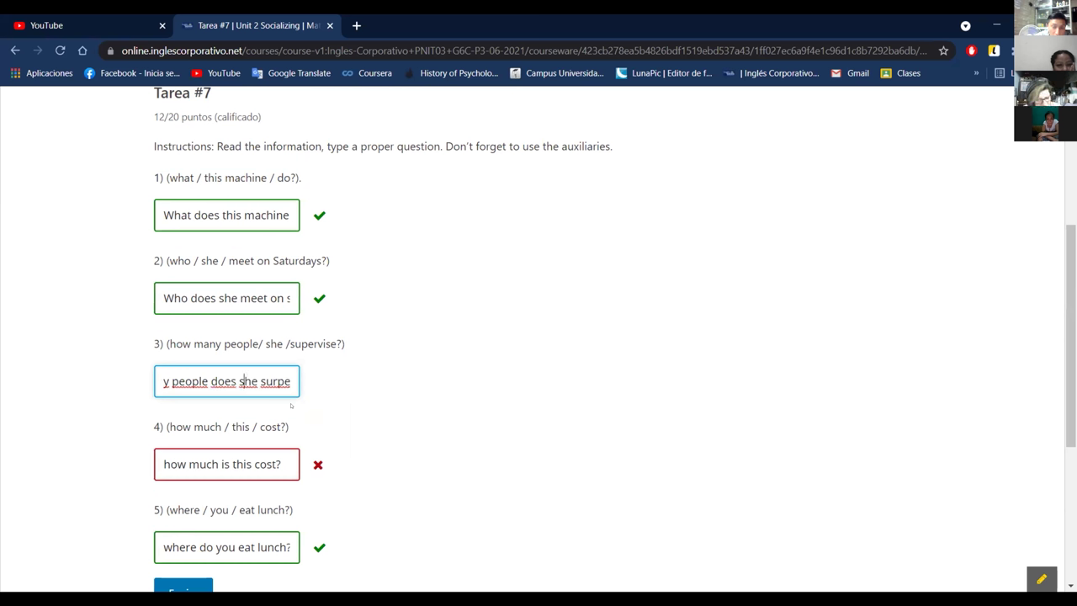
# Step: End question 3's answer with a question mark after the verb and resubmit the assignment
pyautogui.press('Right')
pyautogui.press('Right')
pyautogui.press('Right')
pyautogui.press('Right')
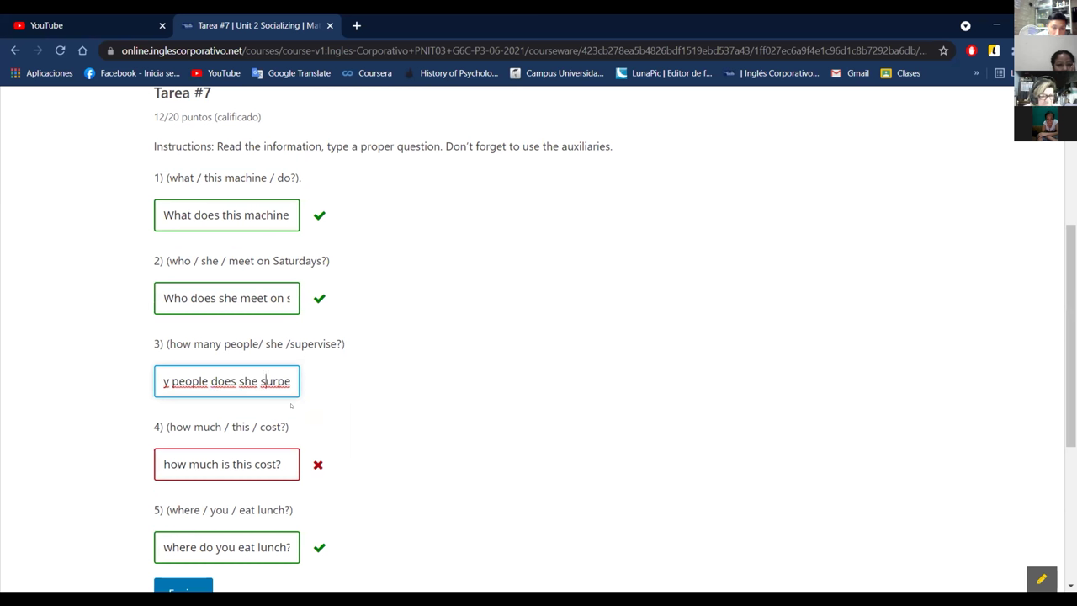
pyautogui.press('End')
pyautogui.write('?')
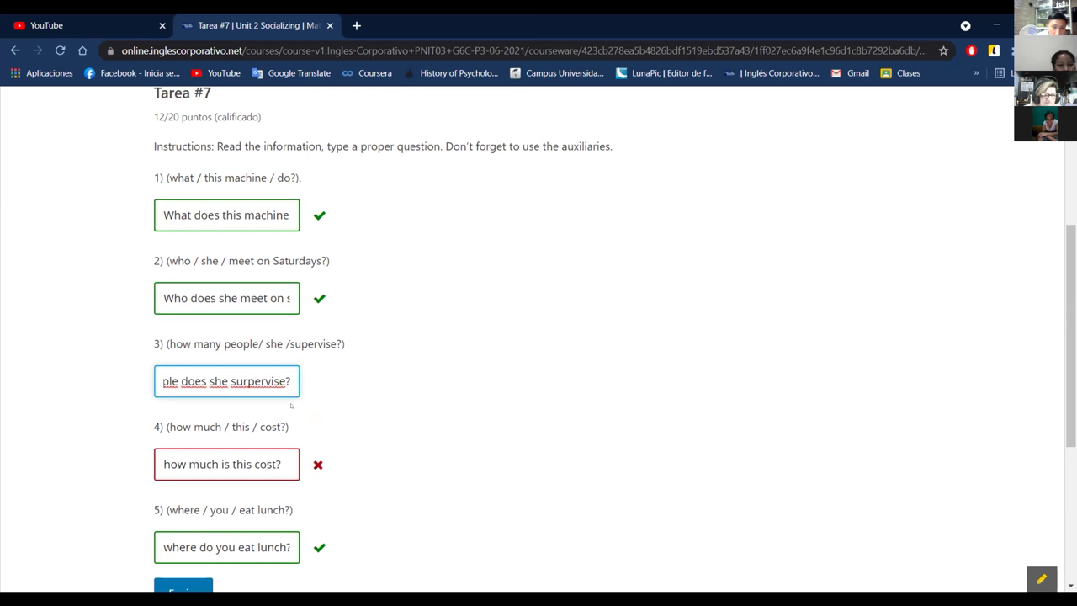
pyautogui.scroll(-1, 164, 510)
pyautogui.click(201, 522)
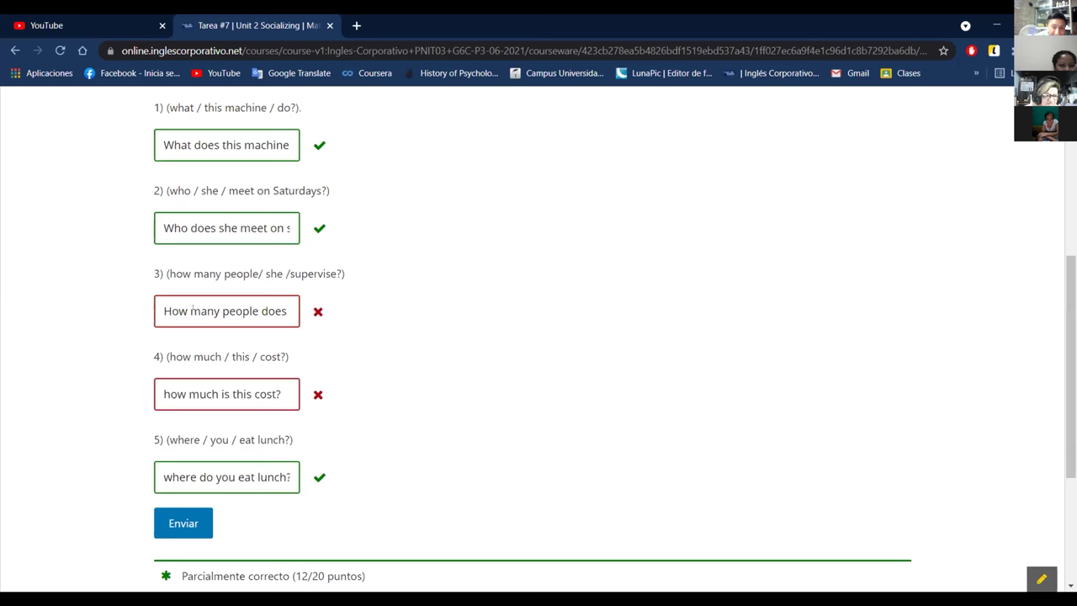
# Step: Reread question 3's answer from its first word to the closing question mark and resubmit the assignment
pyautogui.click(193, 310)
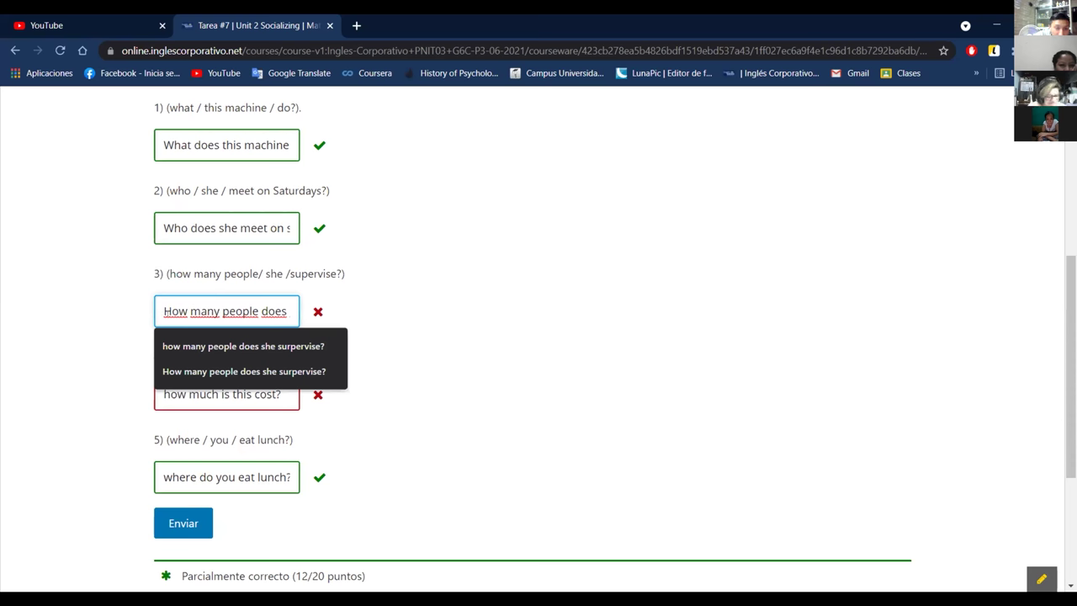
pyautogui.click(165, 311)
pyautogui.click(235, 311)
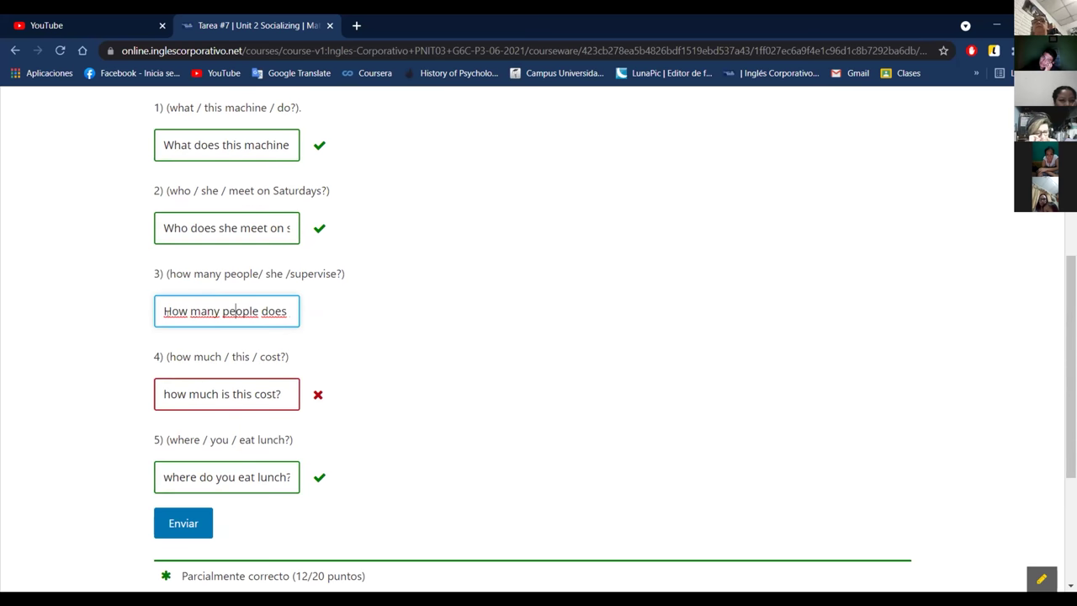
pyautogui.click(282, 312)
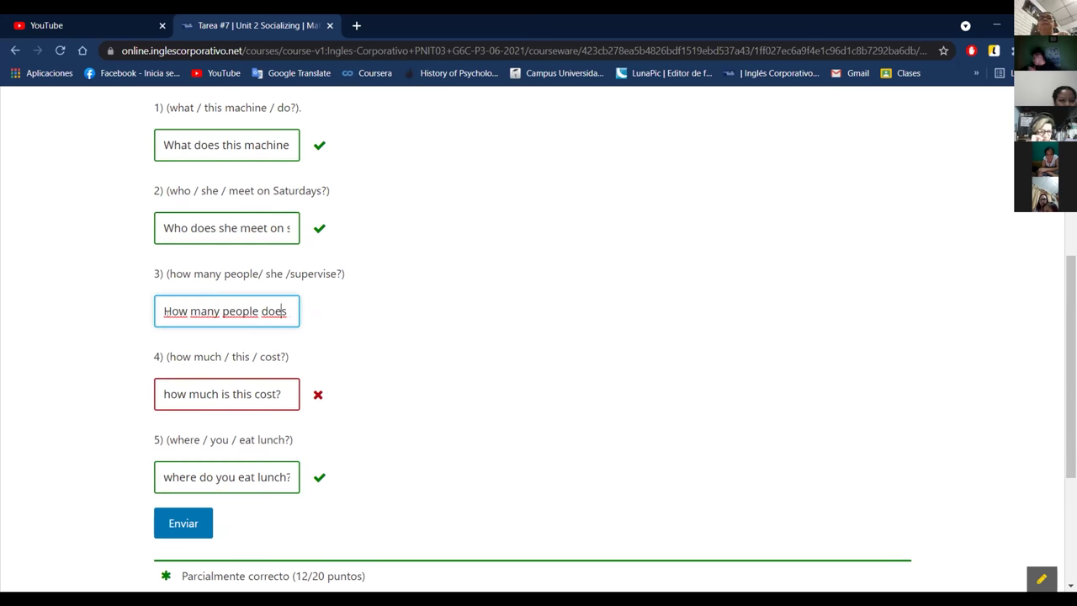
pyautogui.press('Right')
pyautogui.press('Right')
pyautogui.press('Right')
pyautogui.press('Right')
pyautogui.press('Right')
pyautogui.press('Right')
pyautogui.press('Right')
pyautogui.press('Right')
pyautogui.press('Right')
pyautogui.press('Right')
pyautogui.press('Right')
pyautogui.press('Right')
pyautogui.press('Right')
pyautogui.press('Right')
pyautogui.press('Right')
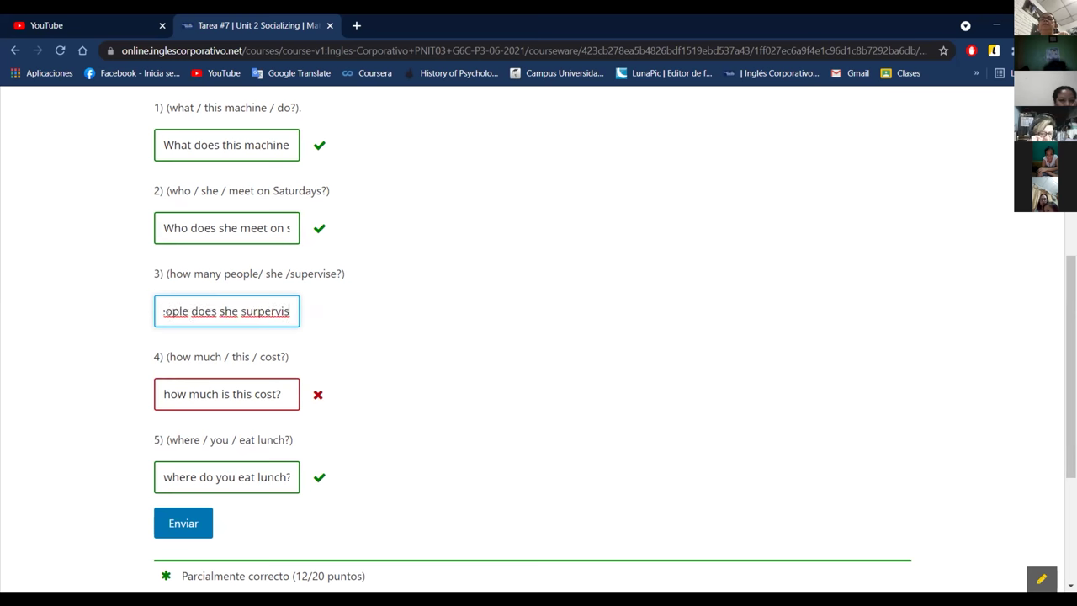
pyautogui.press('Right')
pyautogui.press('Right')
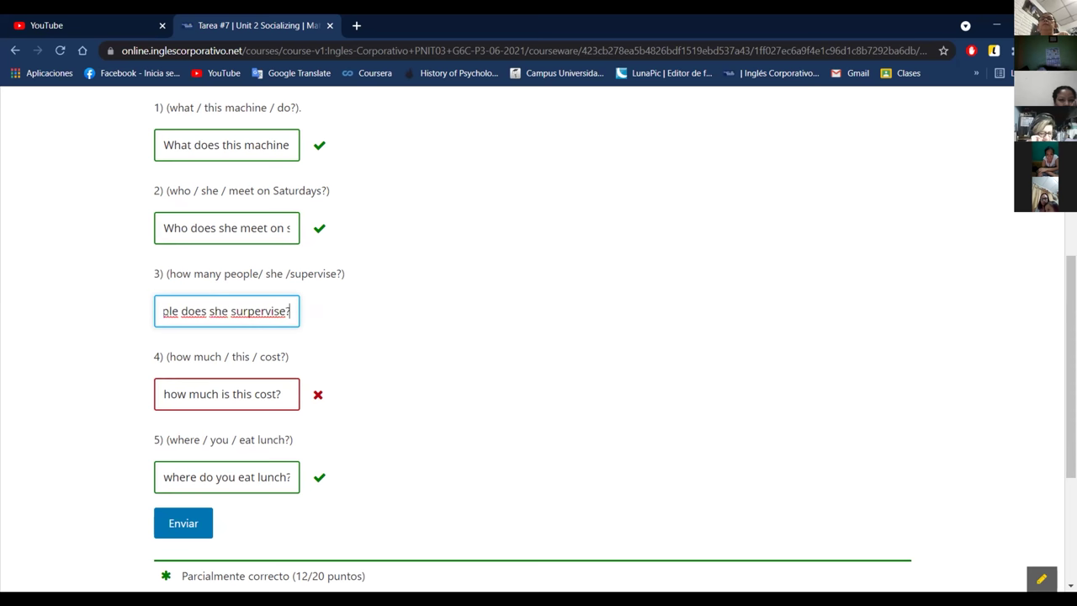
pyautogui.click(172, 526)
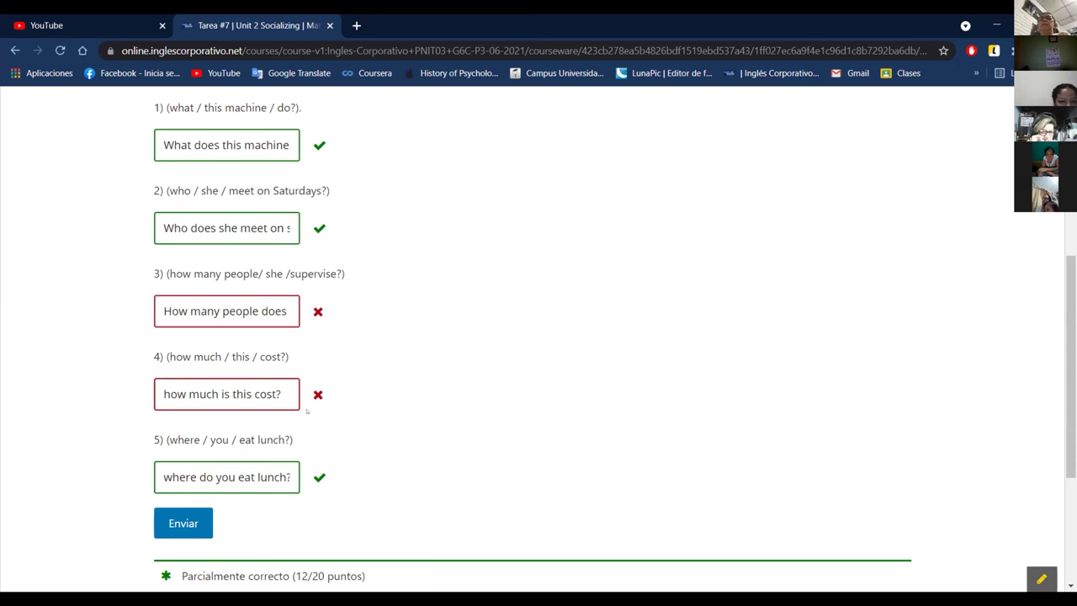
pyautogui.click(286, 312)
pyautogui.click(289, 312)
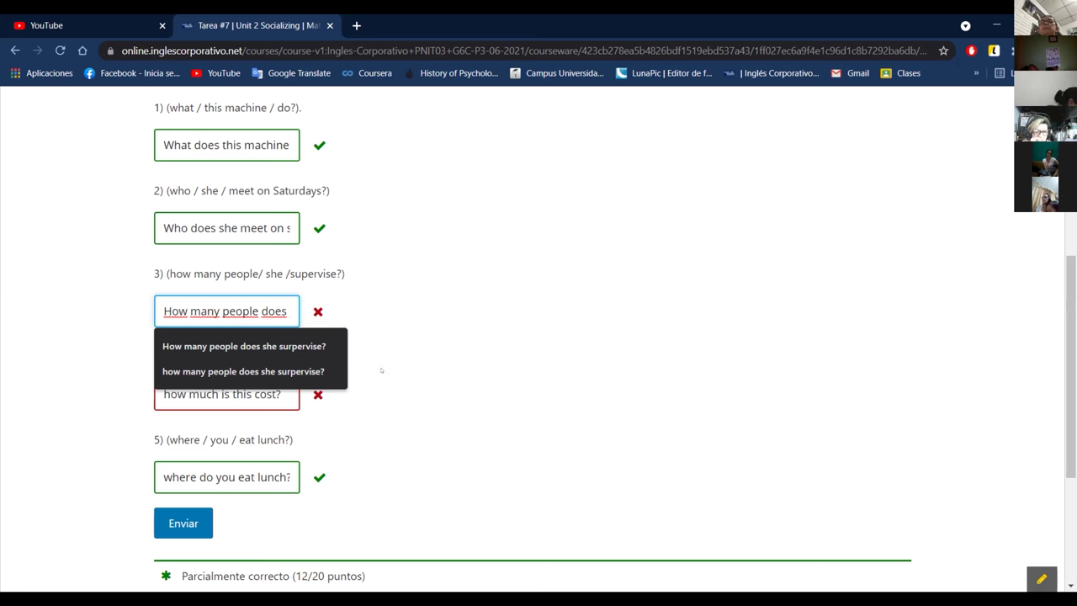
pyautogui.click(381, 370)
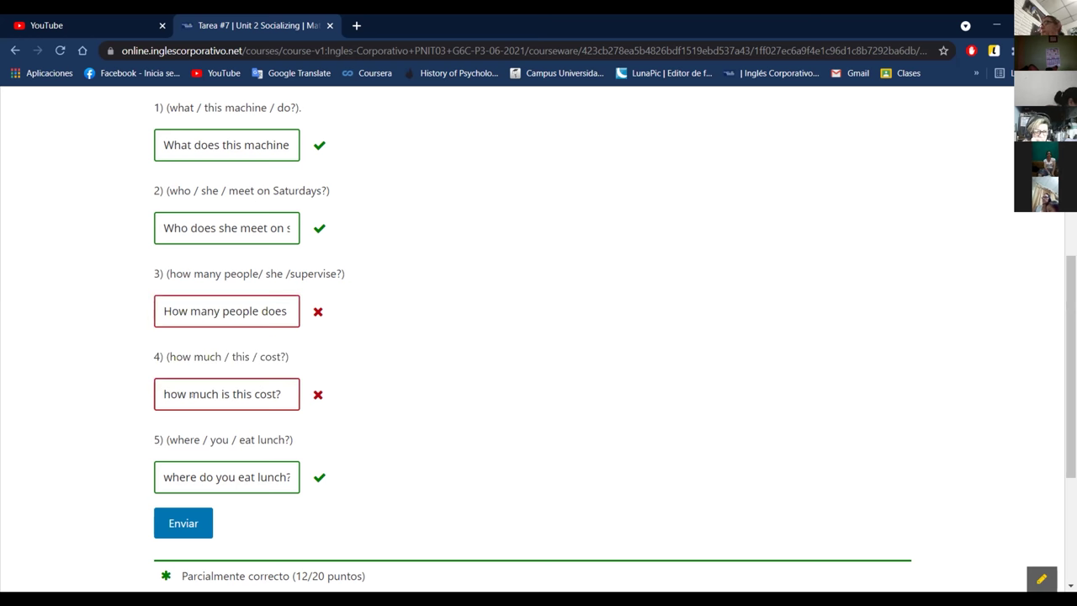
# Step: Insert the auxiliary "does" after "how much" in question 4's answer and resubmit the assignment
pyautogui.click(226, 394)
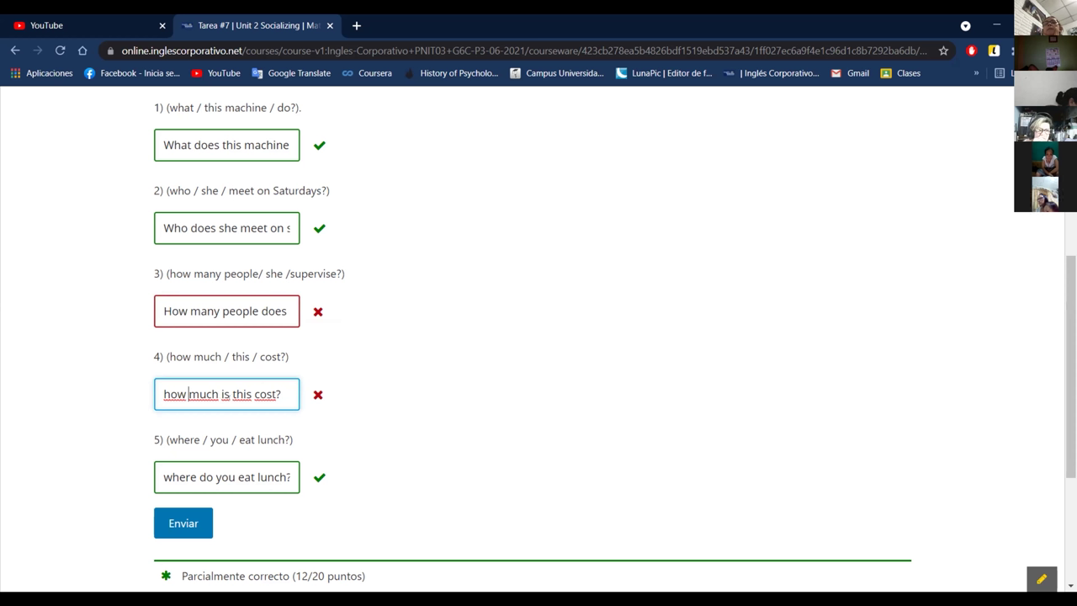
pyautogui.click(224, 393)
pyautogui.press('BackSpace')
pyautogui.write('d')
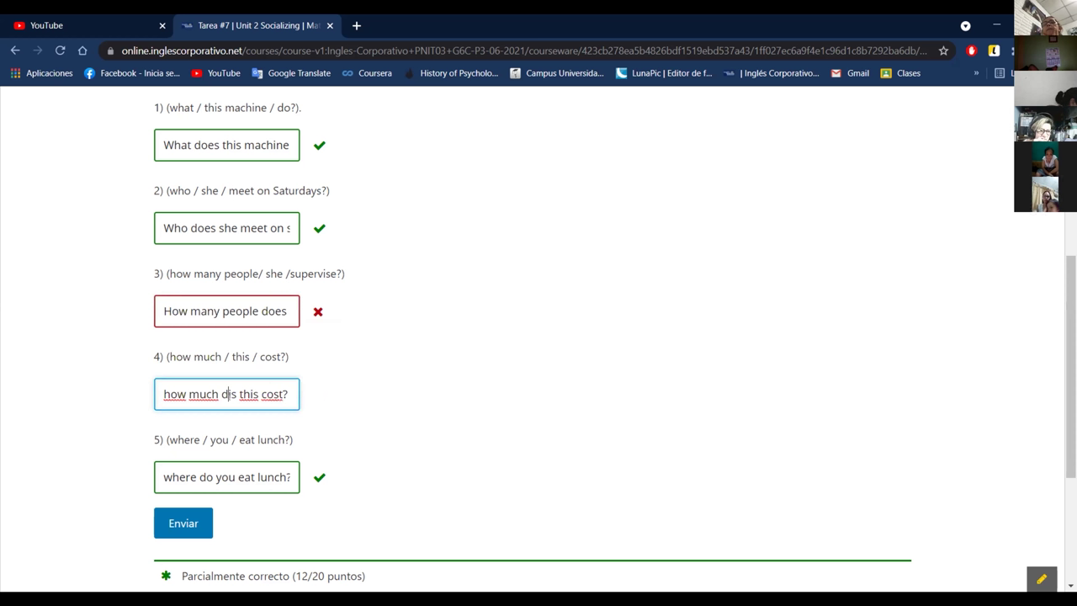
pyautogui.write('oes')
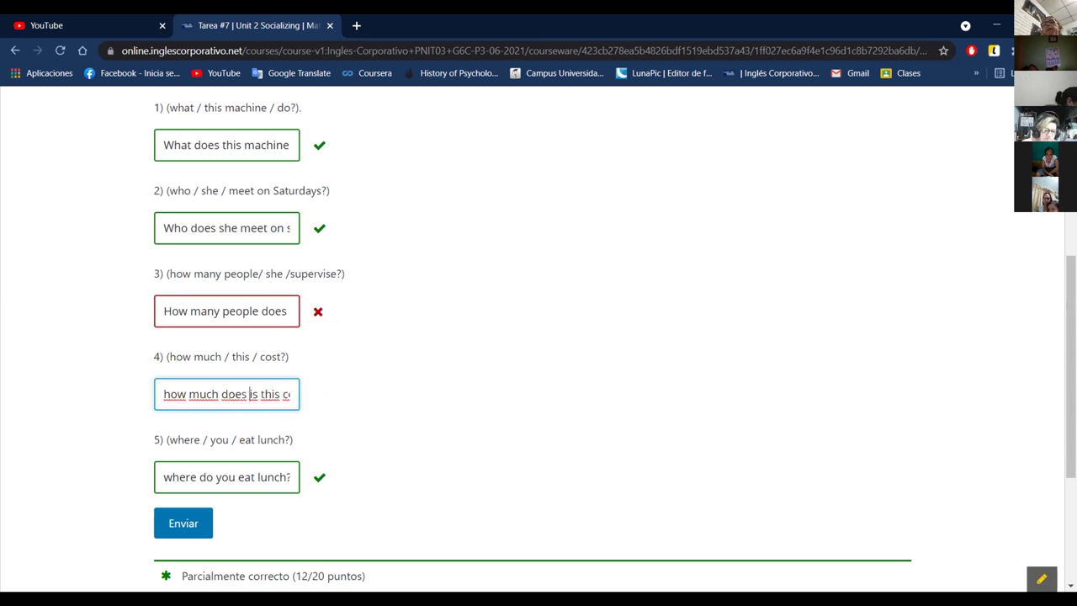
pyautogui.click(210, 514)
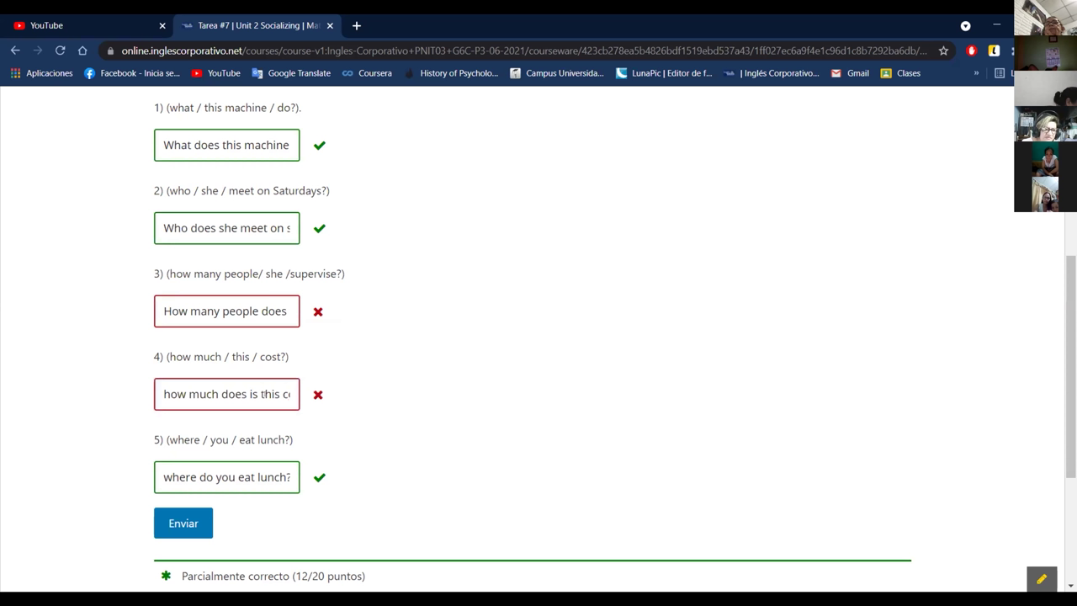
# Step: Remove the extra verb "is" after "does" from question 4's answer
pyautogui.click(262, 394)
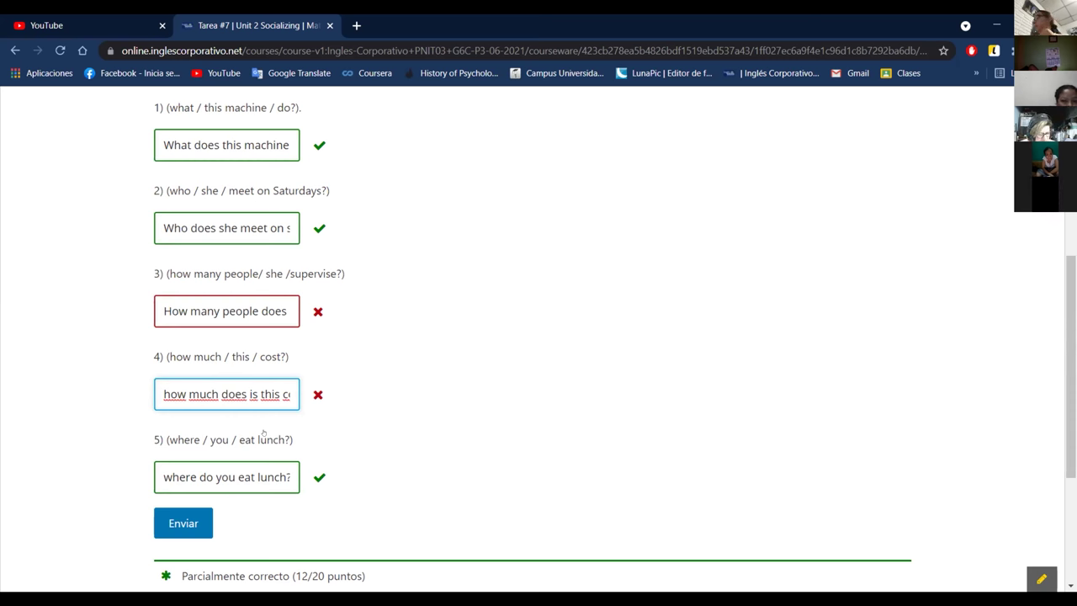
pyautogui.press('BackSpace')
pyautogui.press('BackSpace')
pyautogui.press('BackSpace')
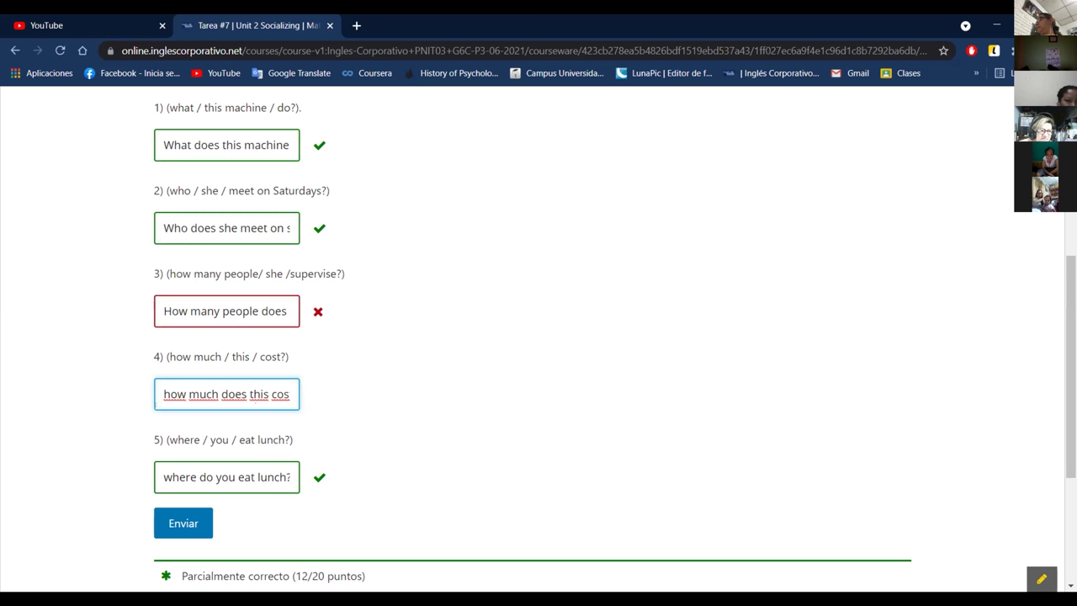
# Step: Capitalize the first word of question 4's answer to "How" and resubmit the assignment
pyautogui.press('End')
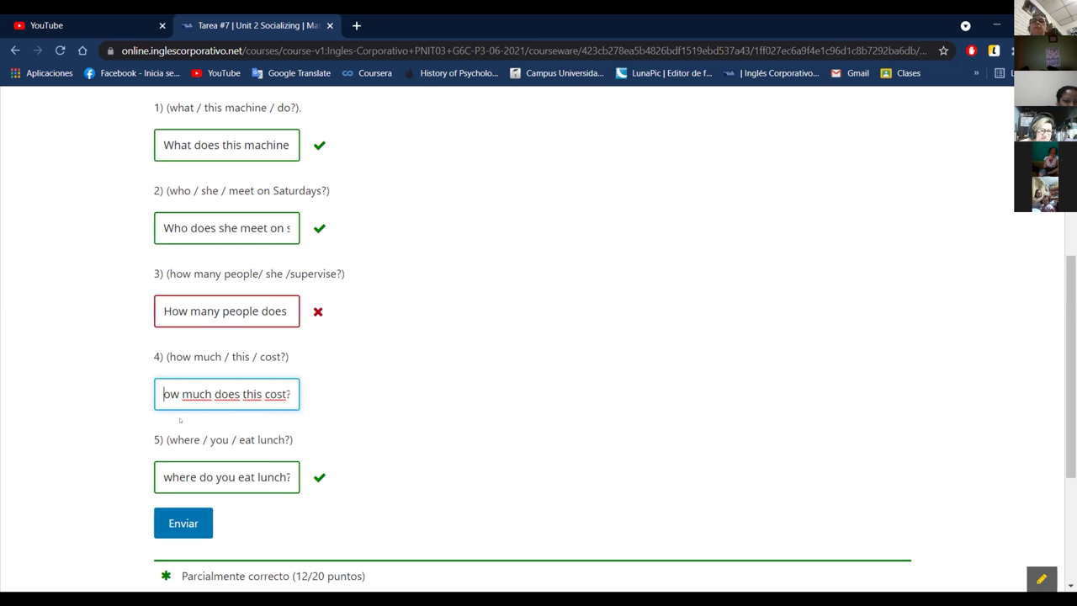
pyautogui.write('H')
pyautogui.click(209, 394)
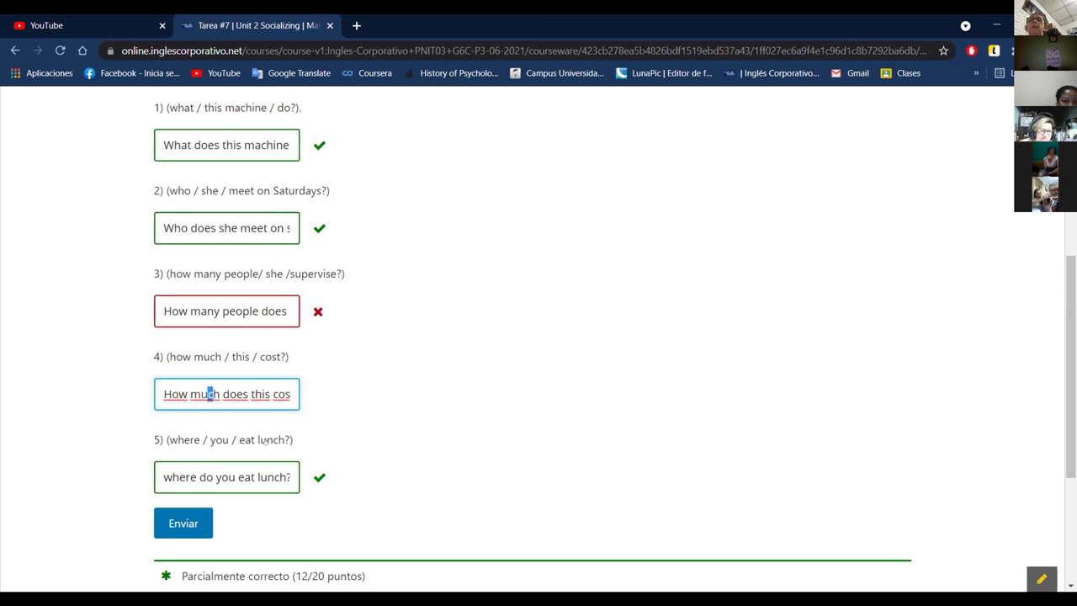
pyautogui.click(245, 394)
pyautogui.press('End')
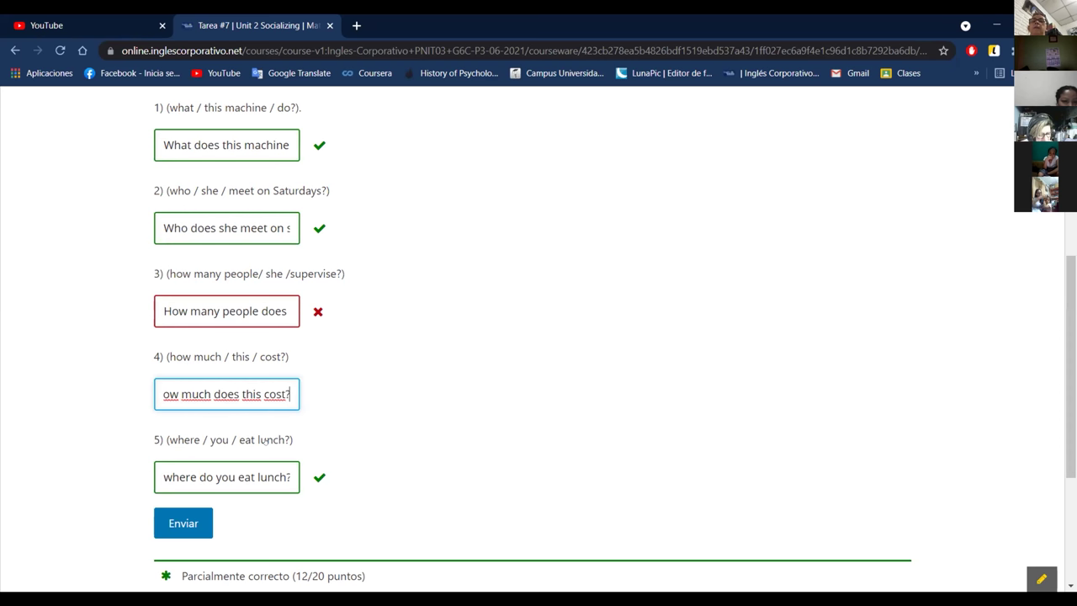
pyautogui.click(199, 520)
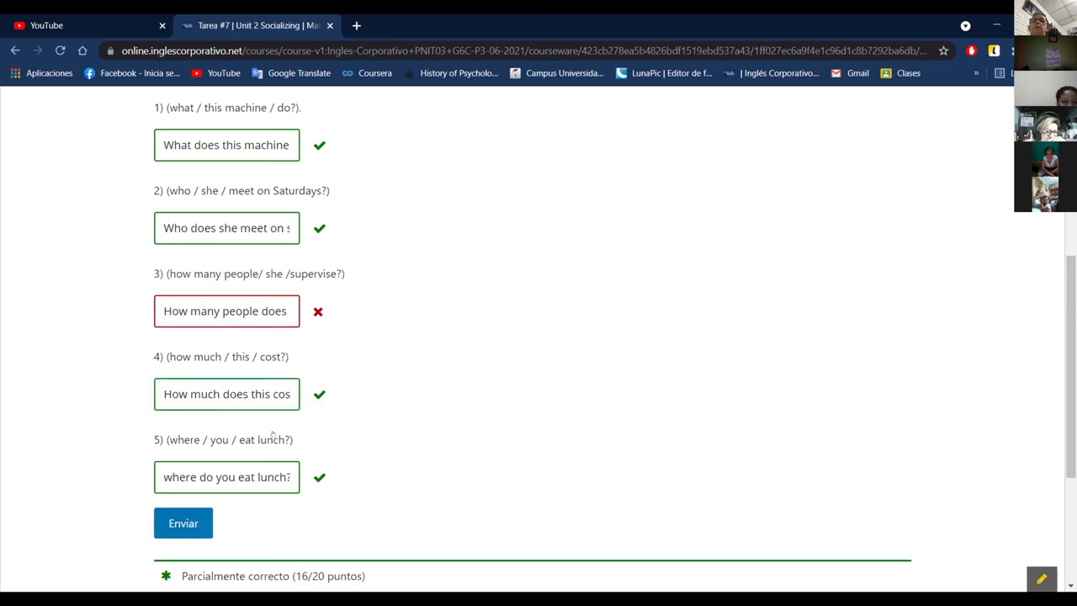
# Step: Try lowercase "how" as the first word of question 3's answer and resubmit the assignment
pyautogui.scroll(1, 279, 404)
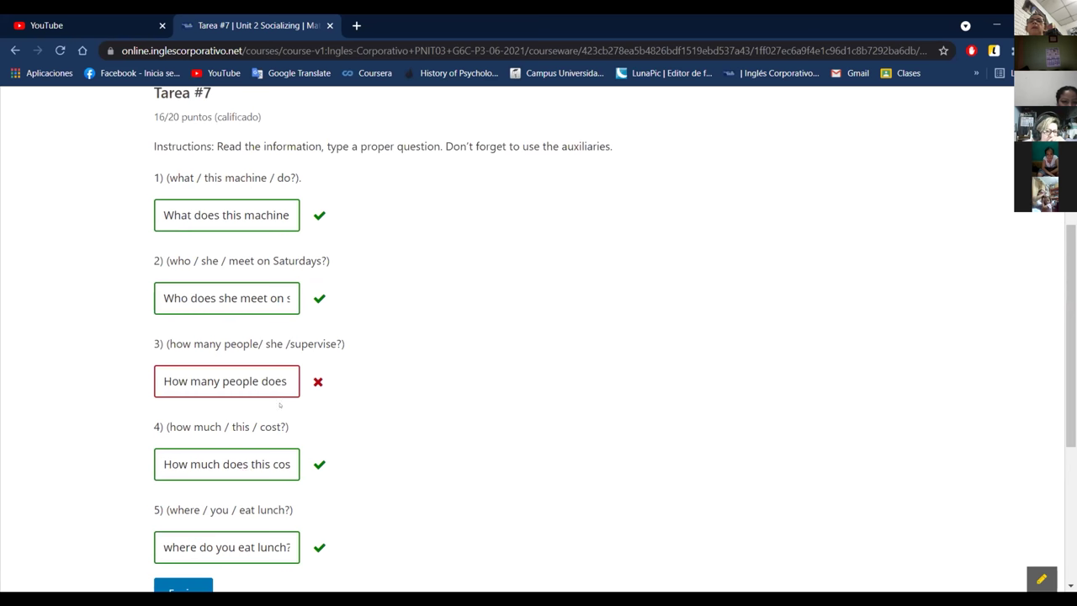
pyautogui.scroll(-2, 280, 404)
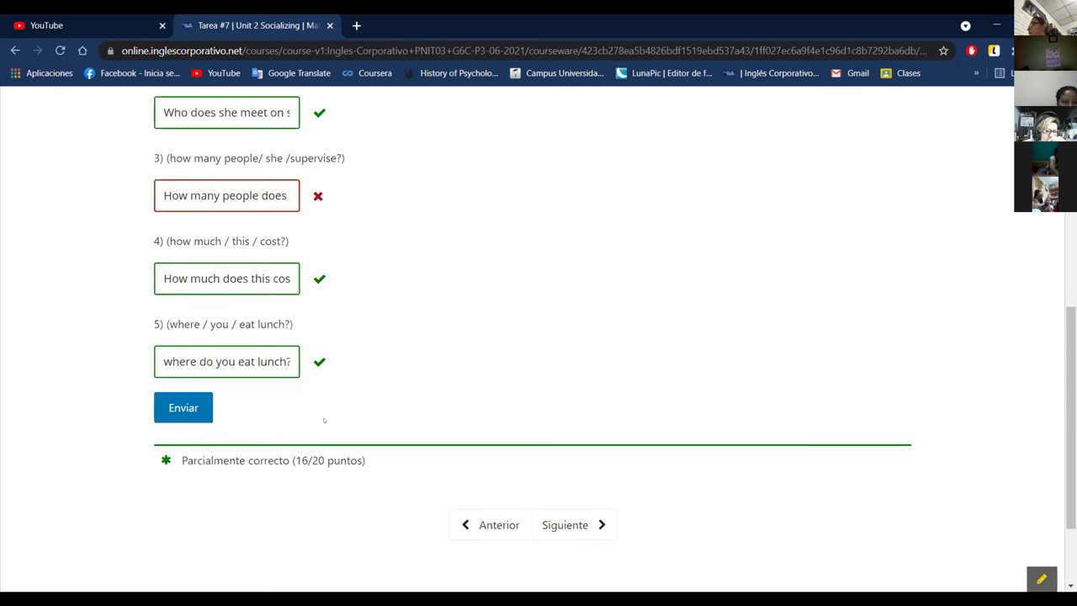
pyautogui.scroll(1, 245, 315)
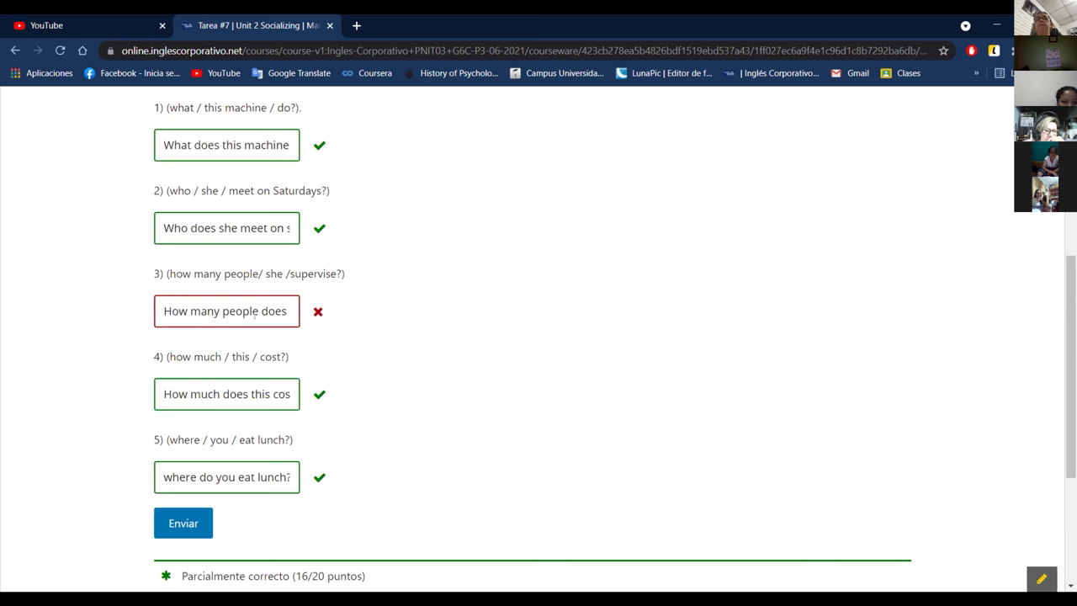
pyautogui.click(236, 313)
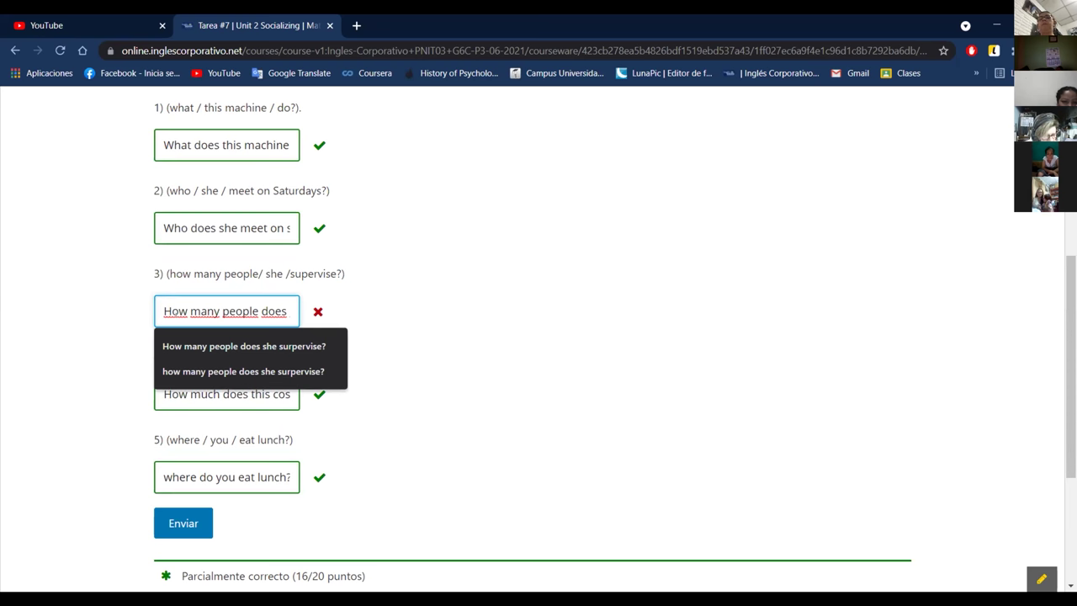
pyautogui.click(171, 311)
pyautogui.press('BackSpace')
pyautogui.write('h')
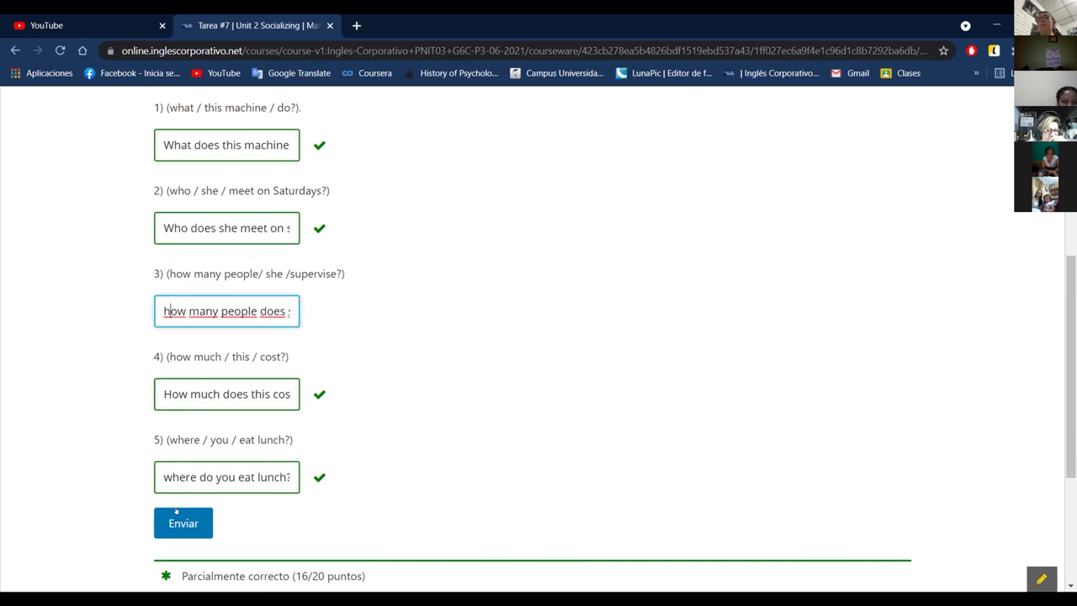
pyautogui.click(199, 521)
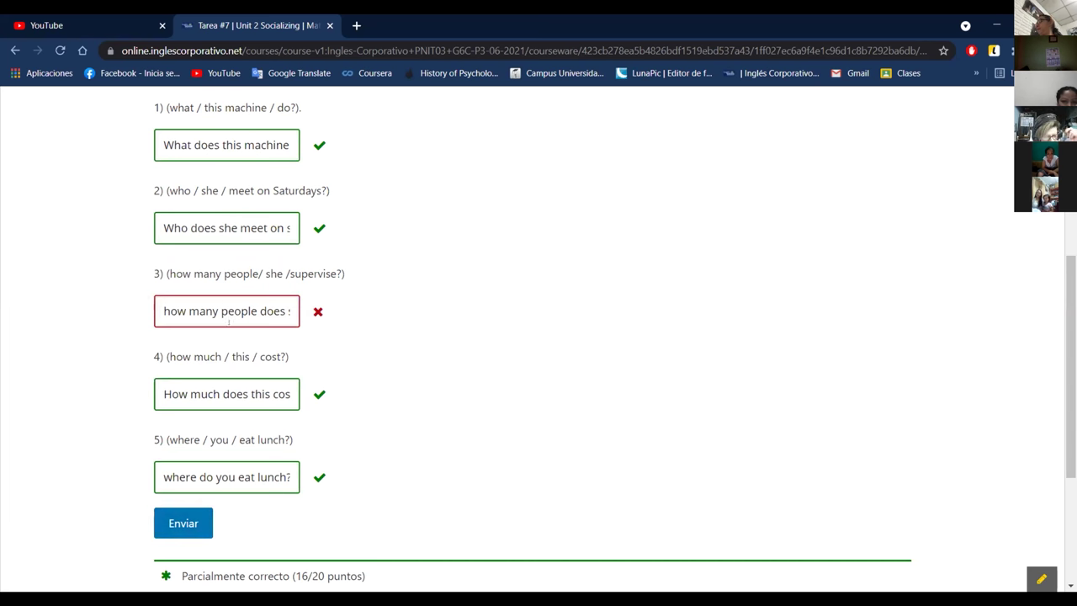
# Step: Move "does" ahead of "people" in question 3's answer so it begins "how many does people she", and resubmit the assignment
pyautogui.click(229, 321)
pyautogui.press('Left')
pyautogui.press('Left')
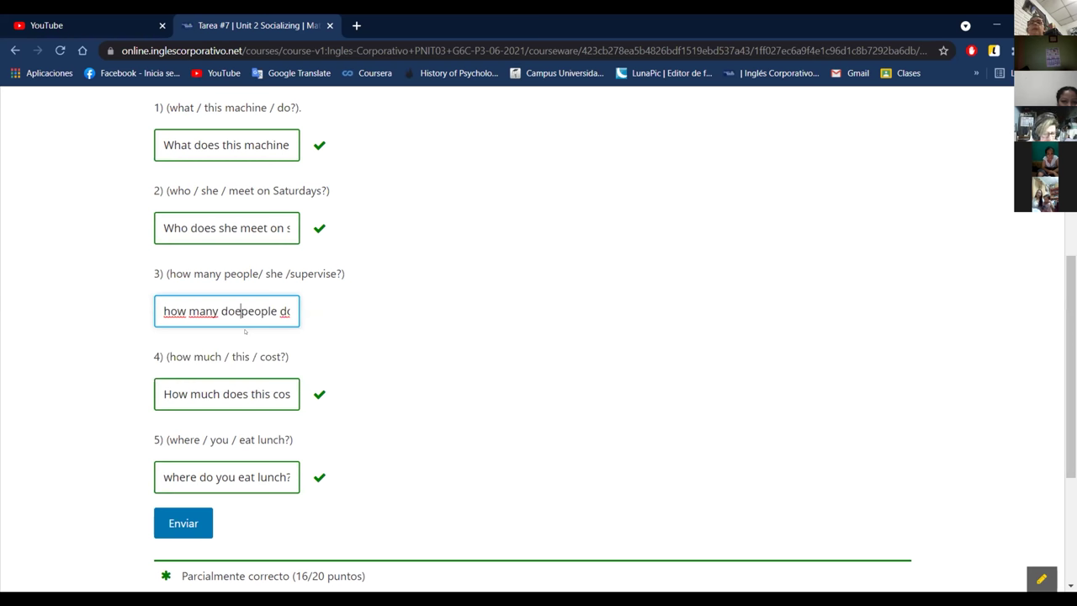
pyautogui.write('does')
pyautogui.hotkey('ctrl', 'Right')
pyautogui.hotkey('ctrl', 'Right')
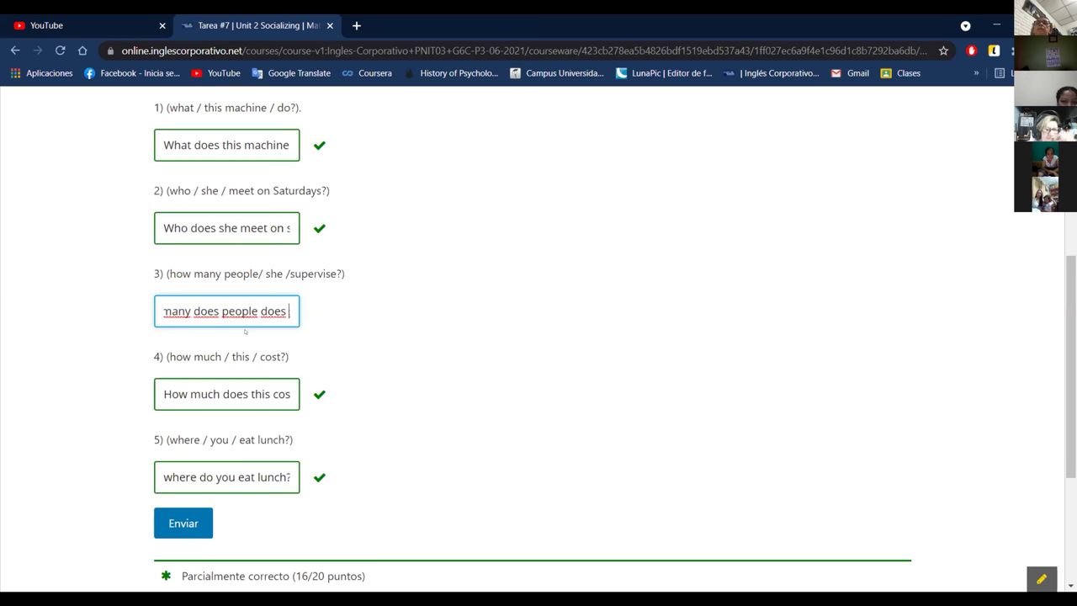
pyautogui.write('s')
pyautogui.press('BackSpace')
pyautogui.press('BackSpace')
pyautogui.press('BackSpace')
pyautogui.press('BackSpace')
pyautogui.press('BackSpace')
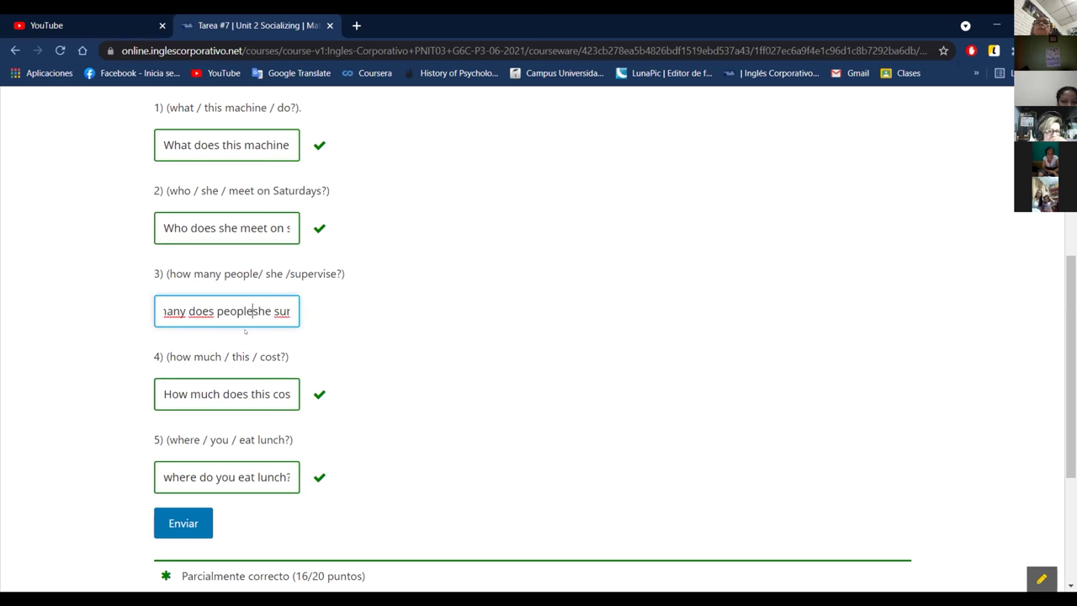
pyautogui.click(209, 510)
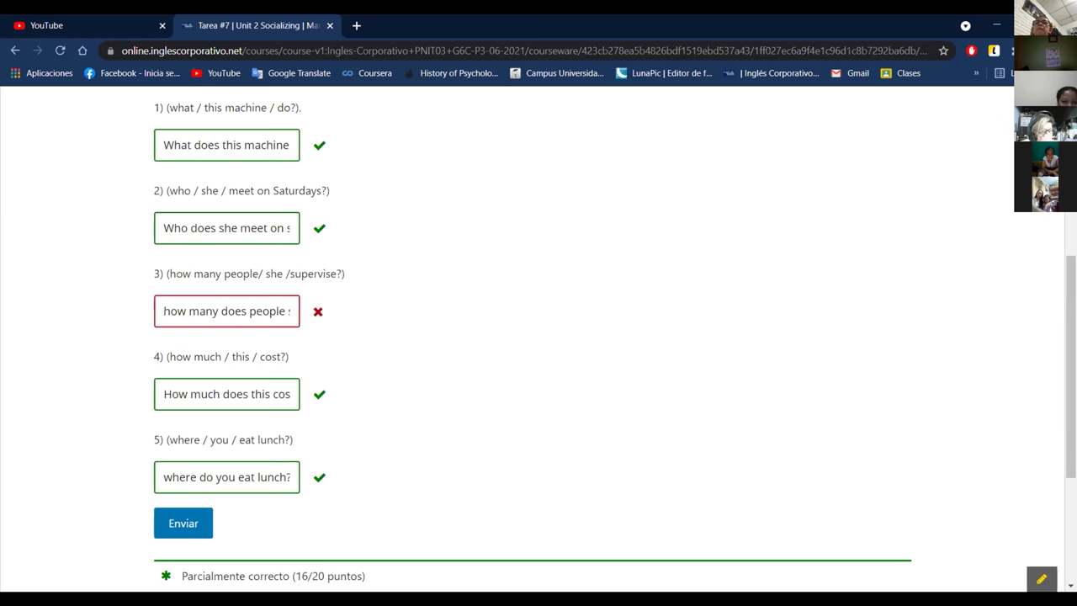
# Step: Capitalize the opening "How" in question 3's reordered answer and resubmit the assignment
pyautogui.click(165, 310)
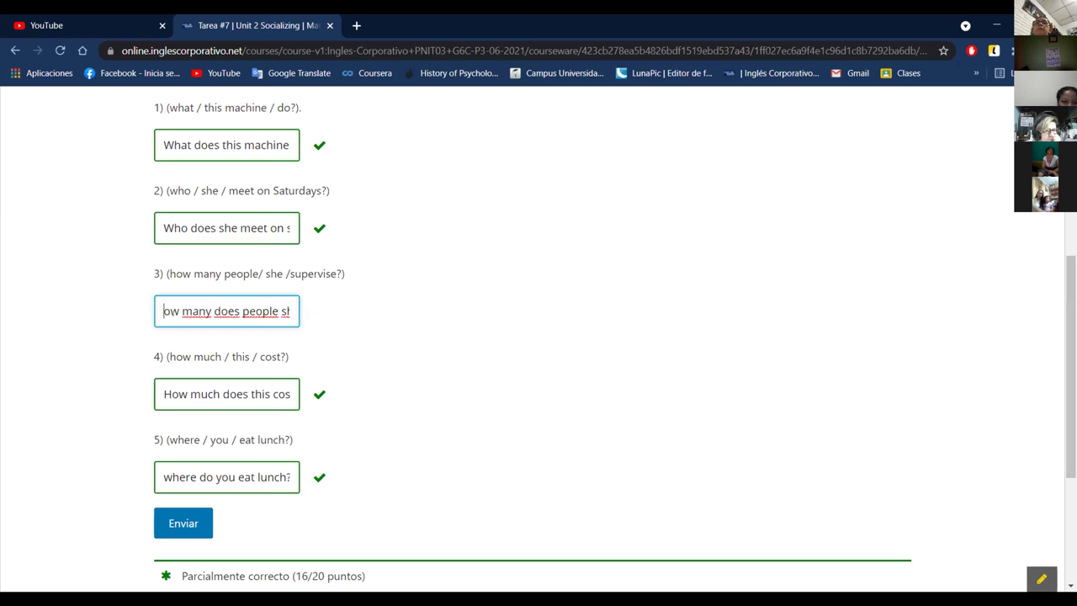
pyautogui.click(163, 311)
pyautogui.click(184, 523)
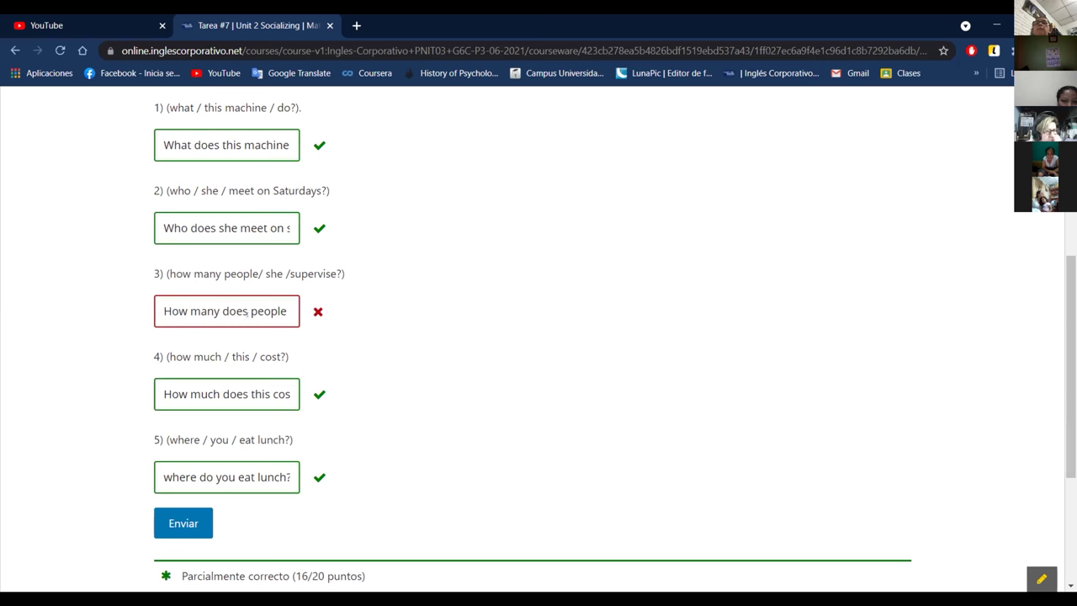
# Step: Try inserting "she" before "people" in question 3's answer so it begins "How many does she people", and resubmit the assignment
pyautogui.click(244, 315)
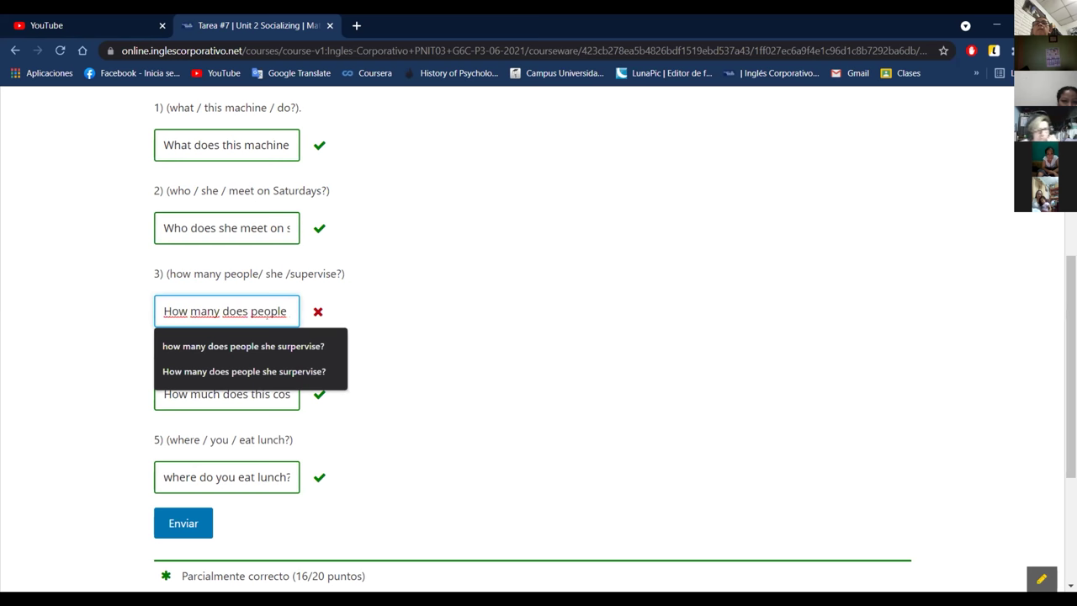
pyautogui.write('she pec')
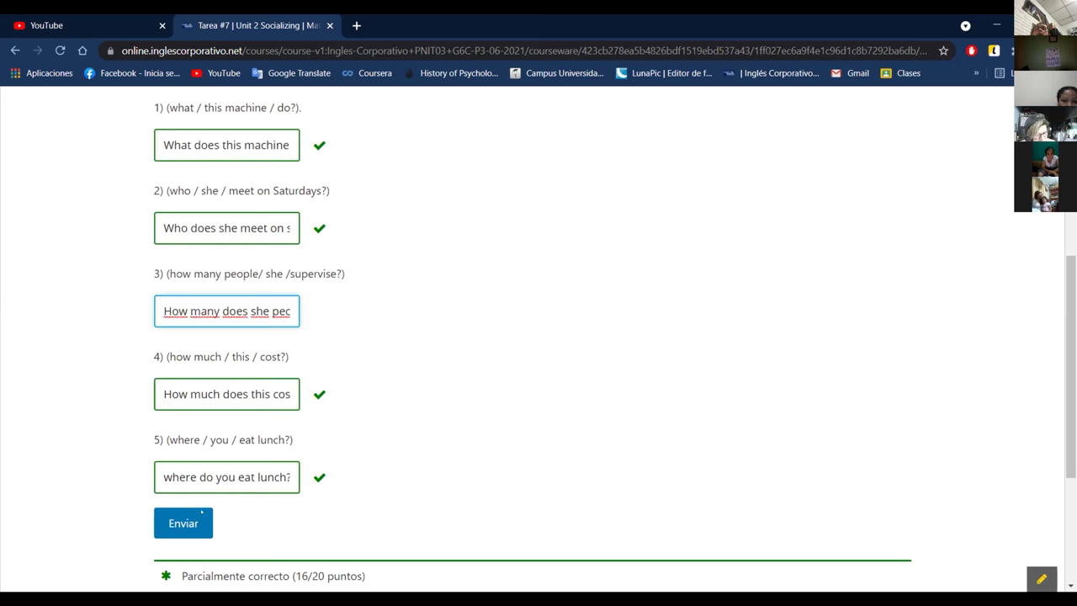
pyautogui.press('Return')
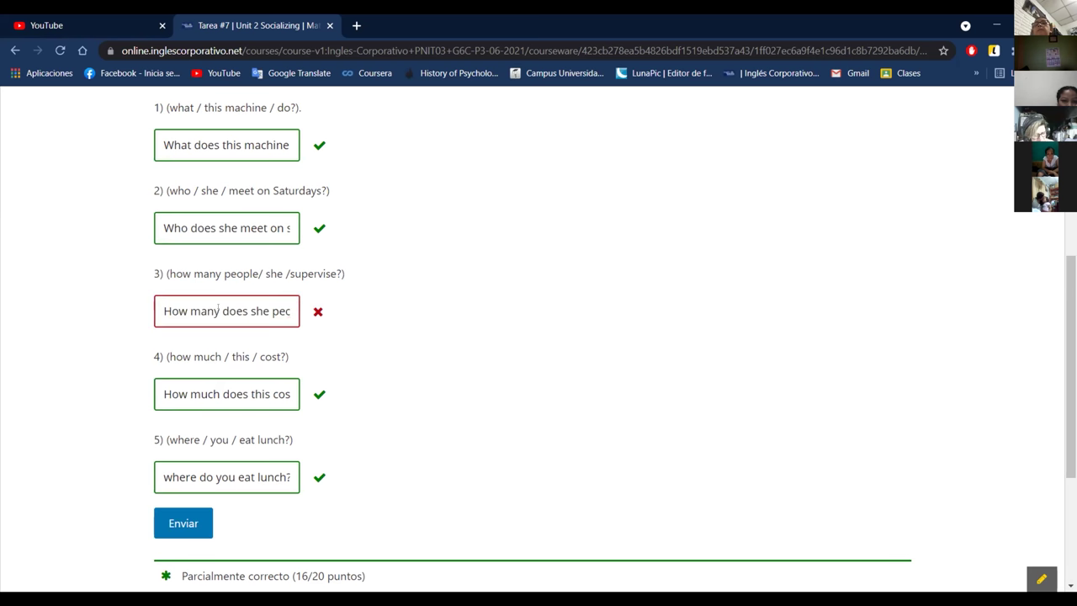
# Step: Try removing the second "she" from question 3's answer so it reads "How many does she people surpervise?", and resubmit the assignment
pyautogui.click(248, 311)
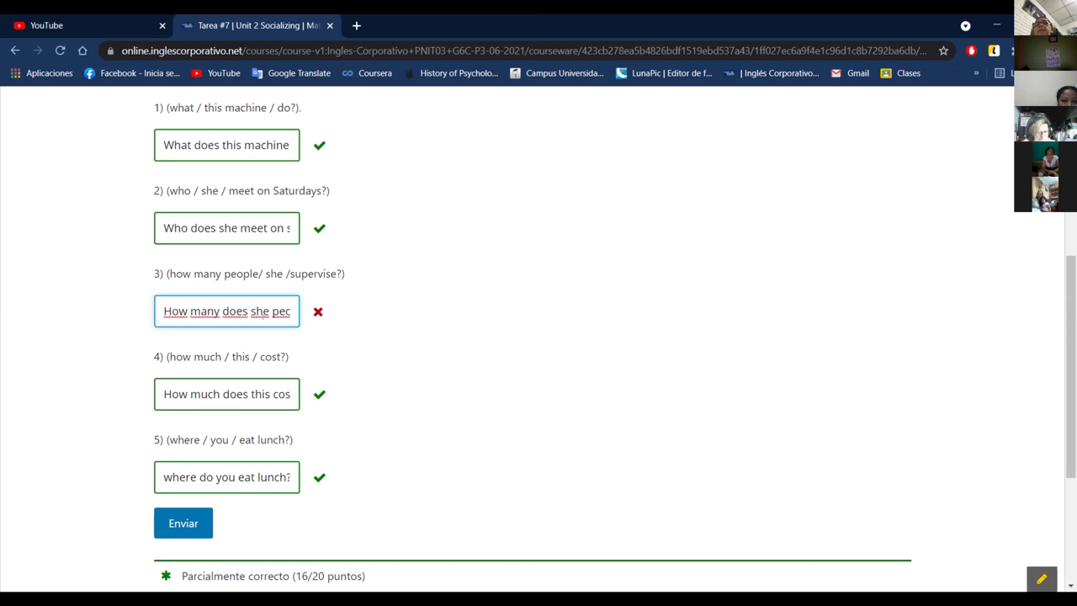
pyautogui.press('Right')
pyautogui.press('Right')
pyautogui.press('Right')
pyautogui.press('Right')
pyautogui.press('Right')
pyautogui.press('Right')
pyautogui.press('Right')
pyautogui.press('Right')
pyautogui.press('Right')
pyautogui.press('Right')
pyautogui.press('Right')
pyautogui.press('Right')
pyautogui.press('Right')
pyautogui.press('Right')
pyautogui.press('Right')
pyautogui.press('Right')
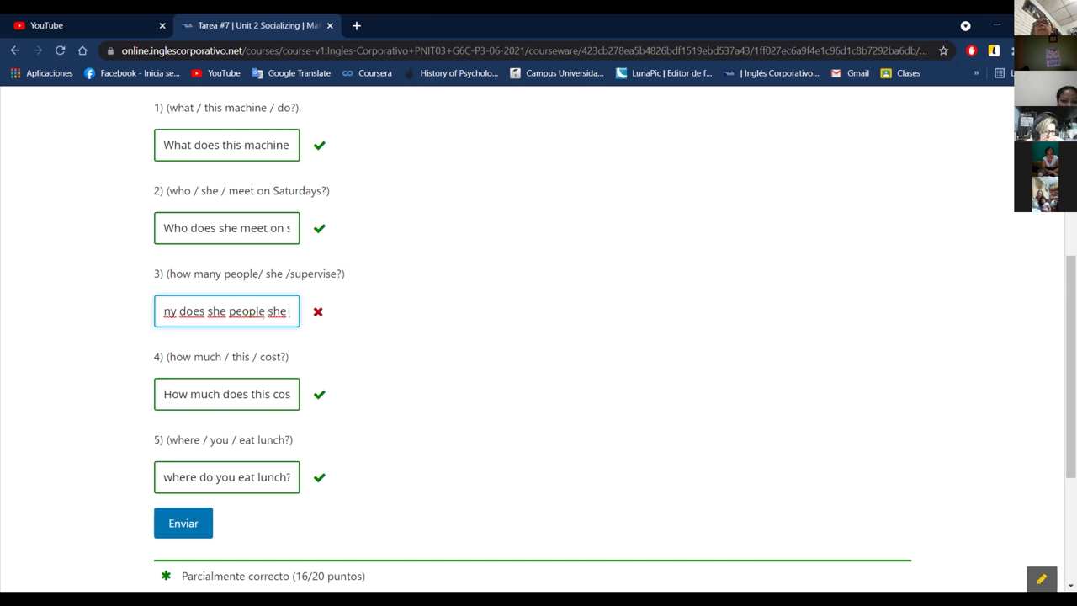
pyautogui.press('BackSpace')
pyautogui.press('BackSpace')
pyautogui.press('BackSpace')
pyautogui.click(174, 525)
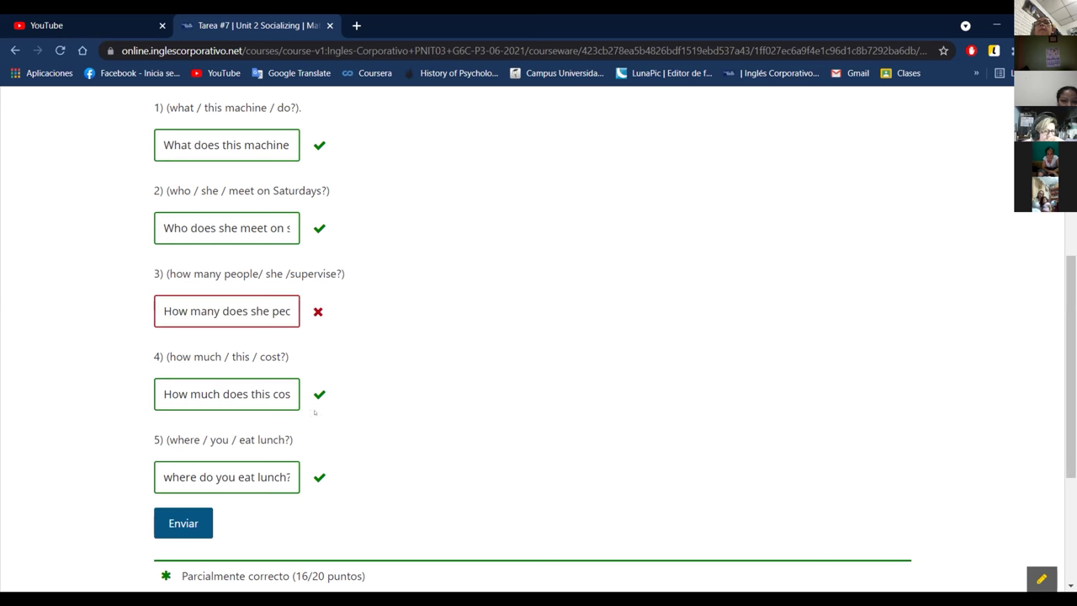
# Step: Replace question 3's entire answer with "How many people does she supervise?" and resubmit the assignment
pyautogui.click(277, 312)
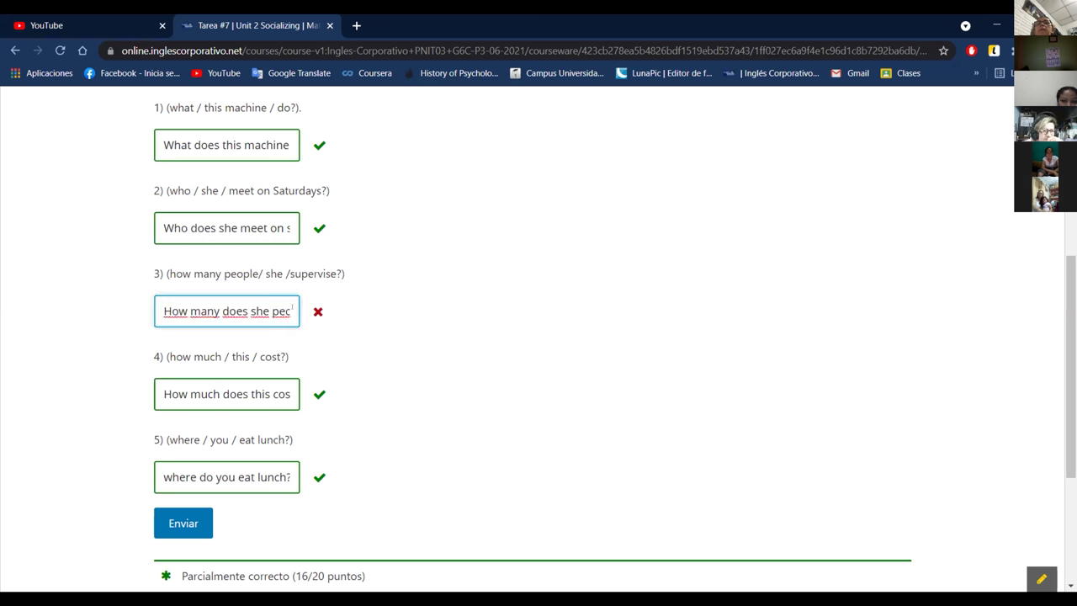
pyautogui.moveTo(290, 311); pyautogui.dragTo(225, 311)
pyautogui.press('BackSpace')
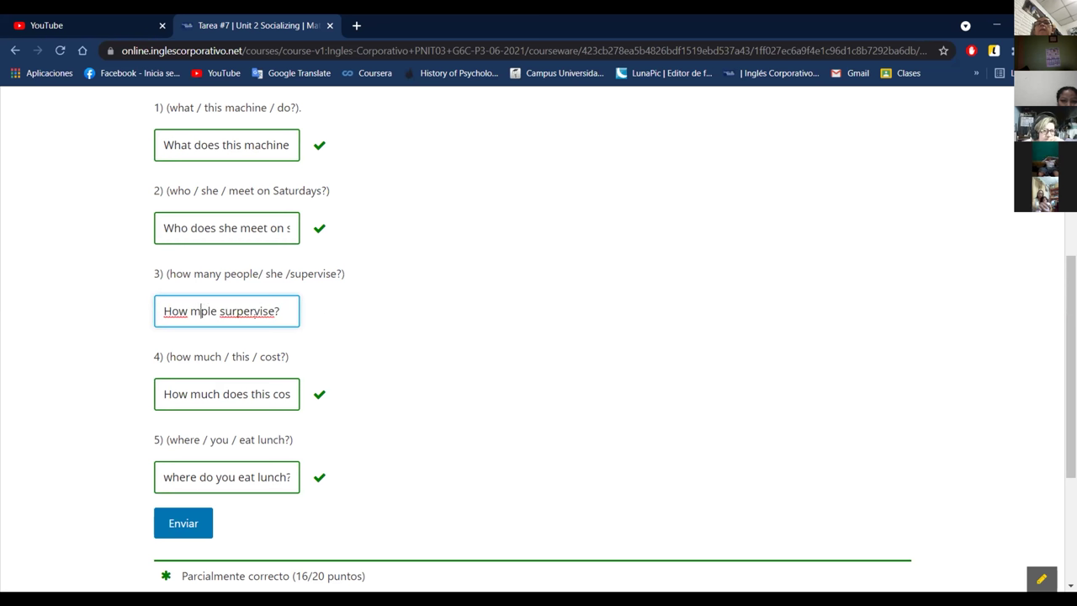
pyautogui.hotkey('ctrl', 'a')
pyautogui.press('BackSpace')
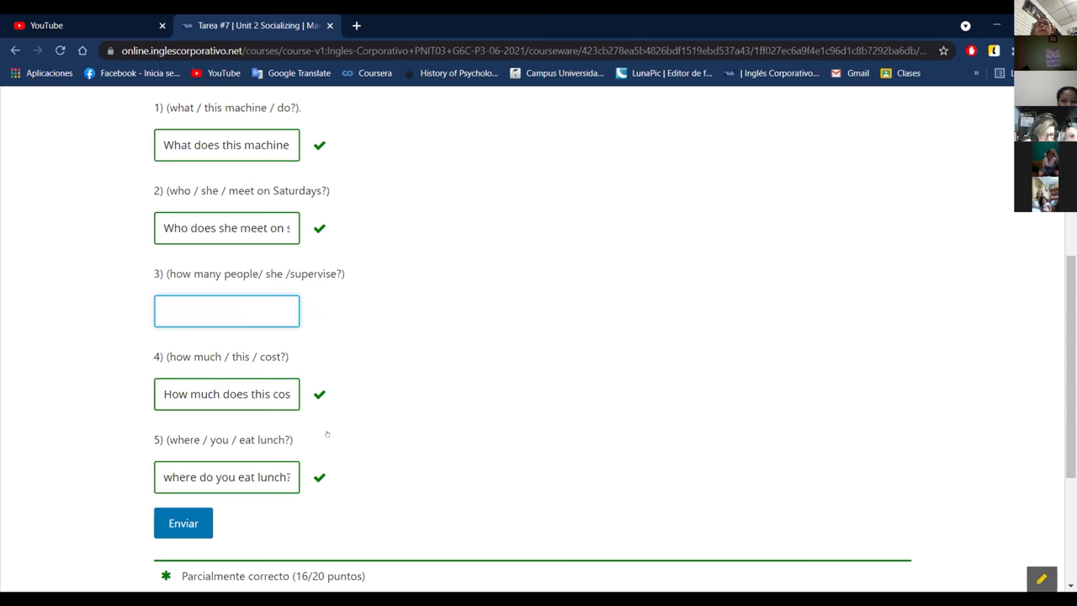
pyautogui.write('Ho')
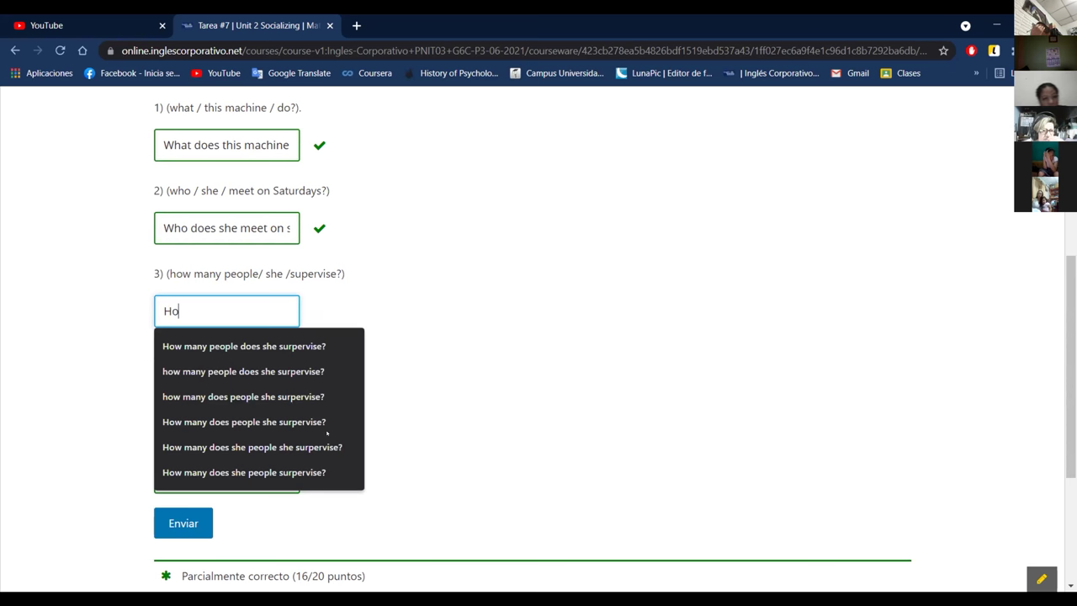
pyautogui.write('w many ')
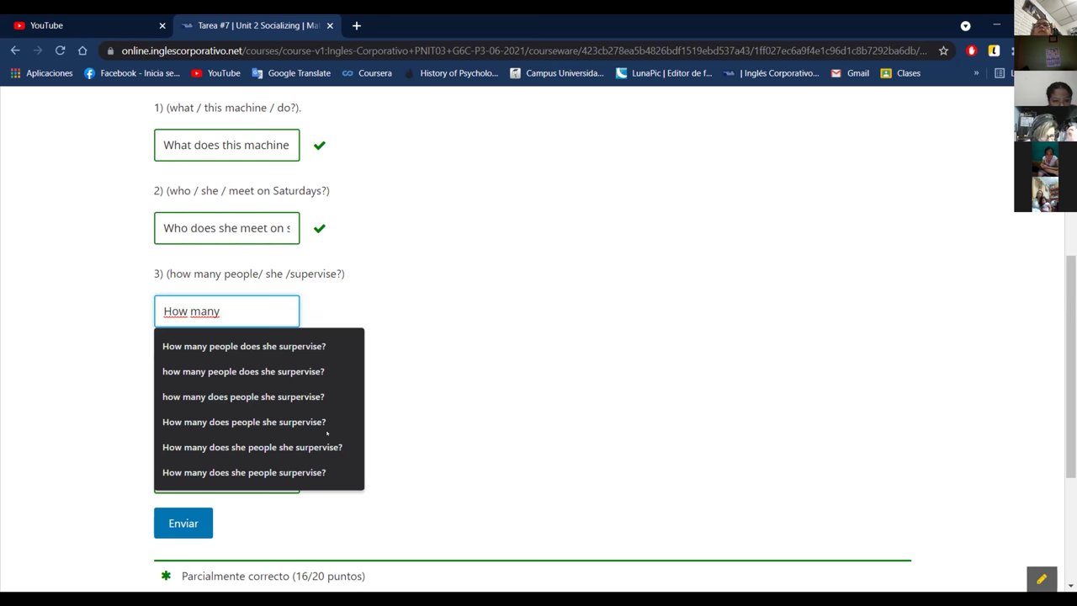
pyautogui.write('people dp')
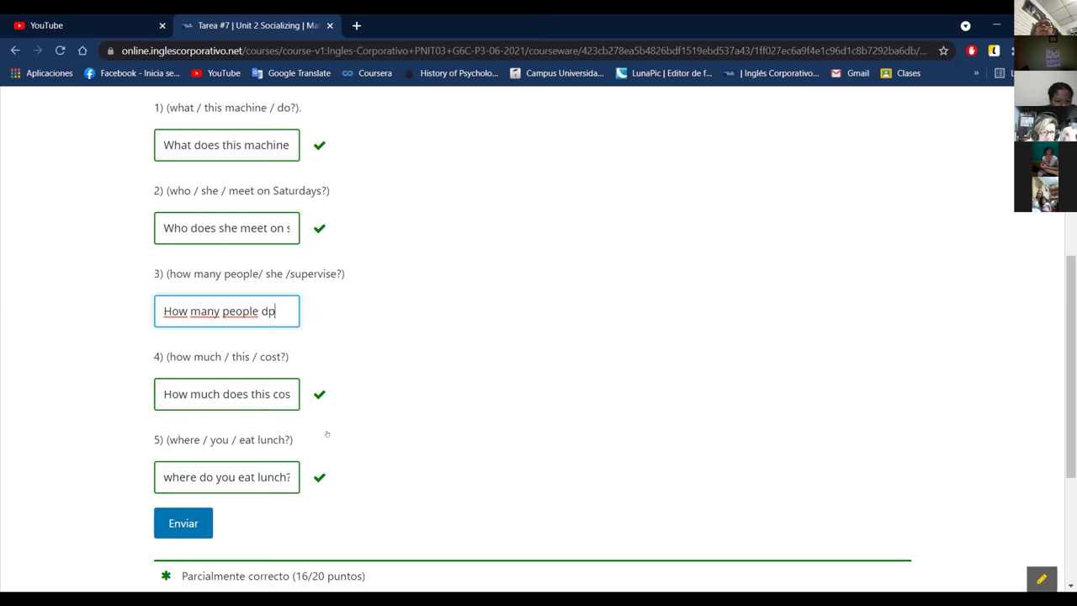
pyautogui.press('BackSpace')
pyautogui.write('oes s')
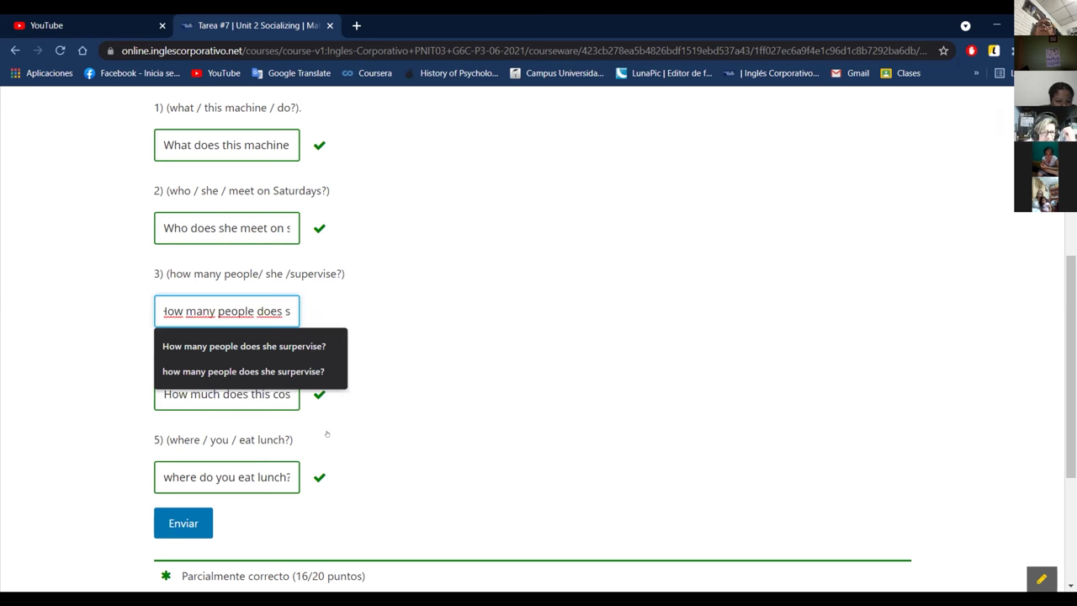
pyautogui.write('he')
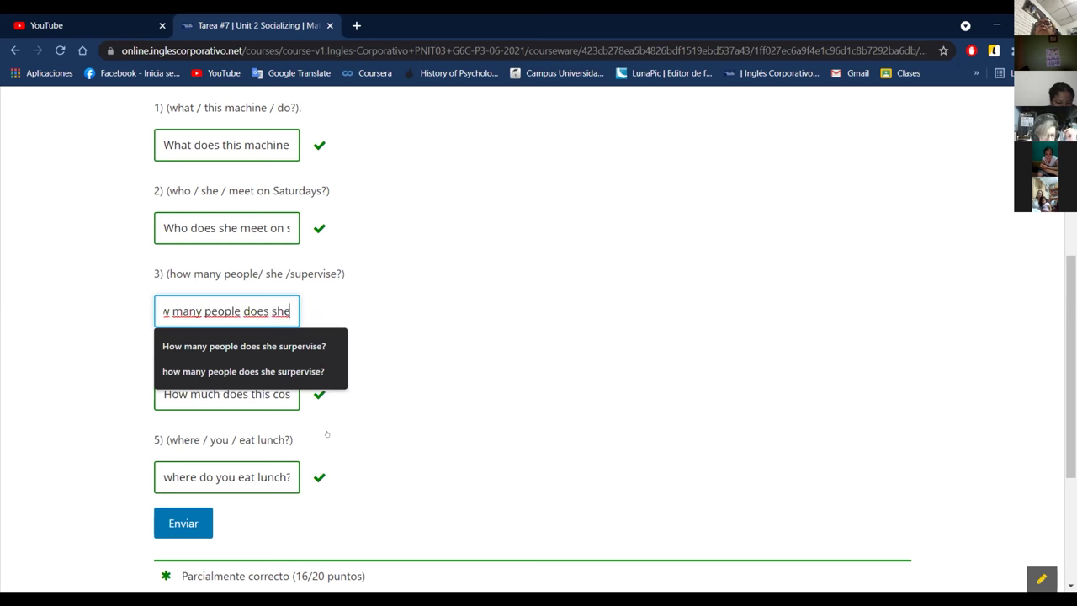
pyautogui.write(' supervis')
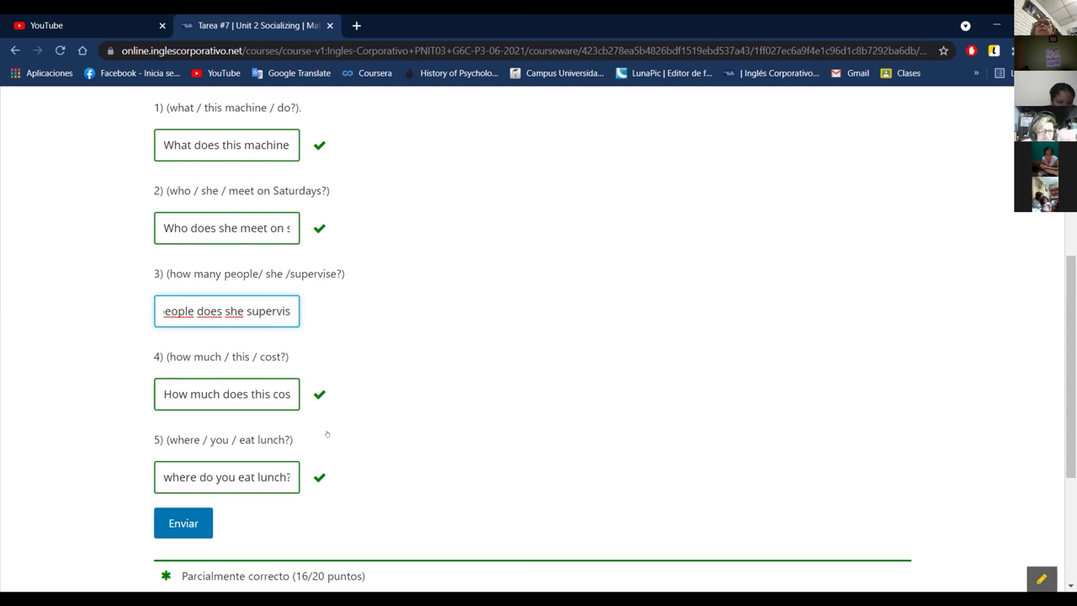
pyautogui.write('e?')
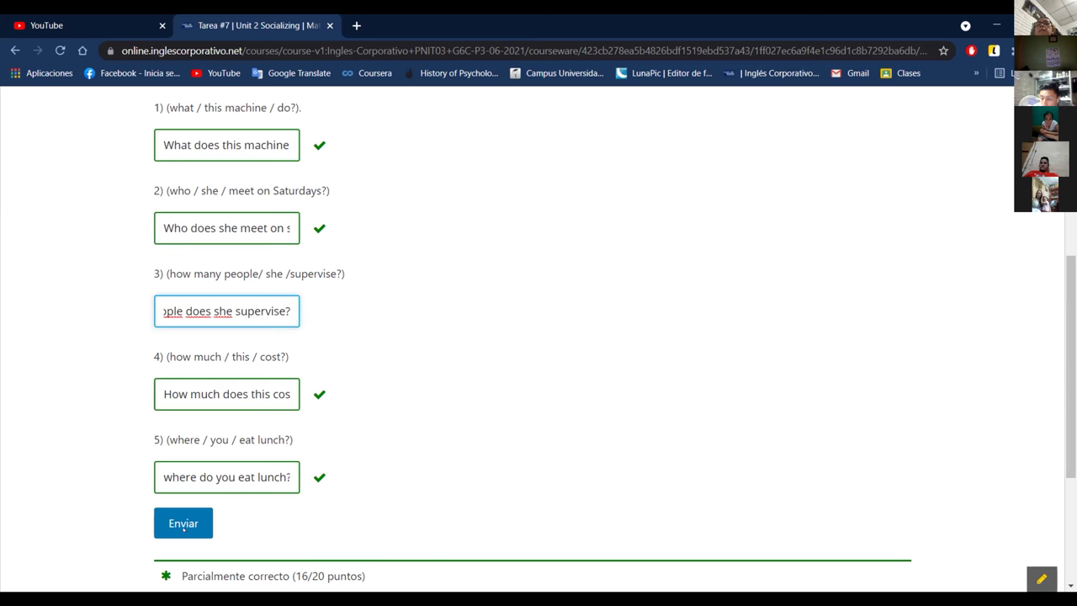
pyautogui.click(217, 522)
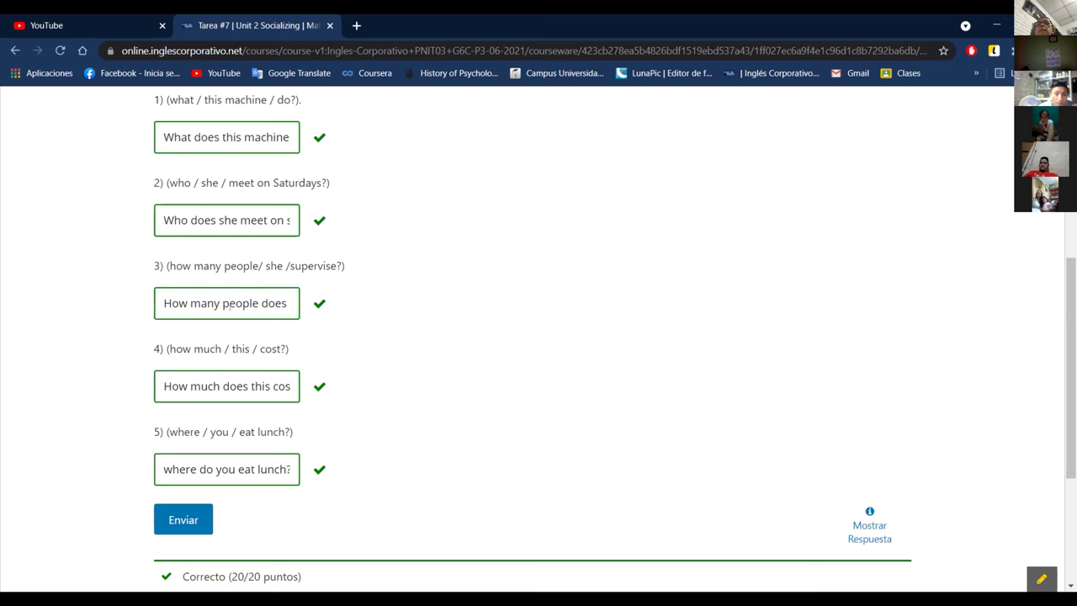
# Step: Look over the grading of all five answers and the total score, and minimize the browser window
pyautogui.scroll(2, 291, 315)
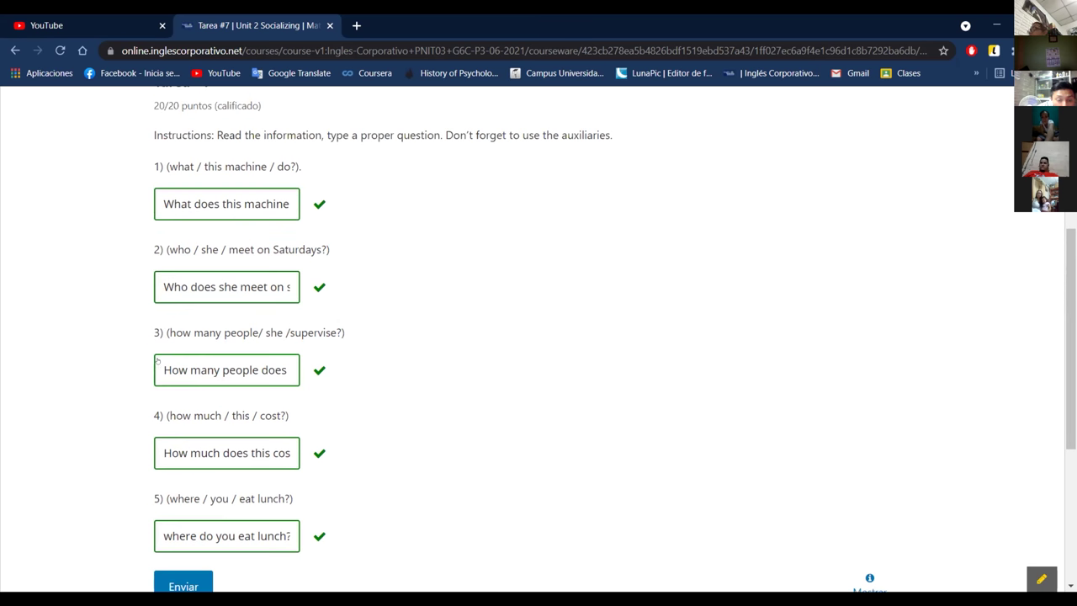
pyautogui.scroll(-4, 362, 368)
pyautogui.scroll(1, 381, 377)
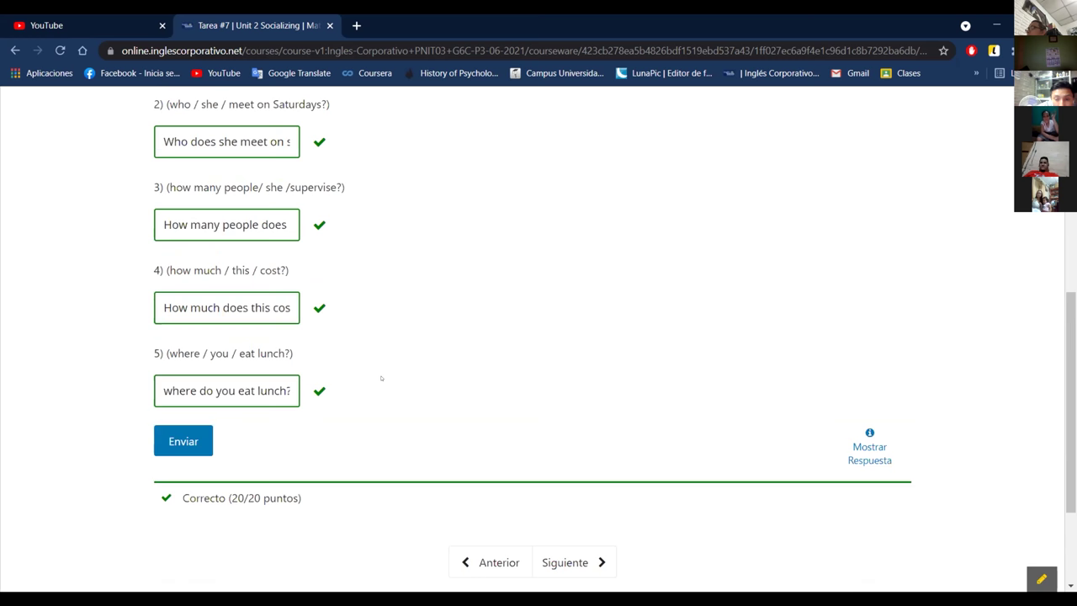
pyautogui.scroll(1, 522, 414)
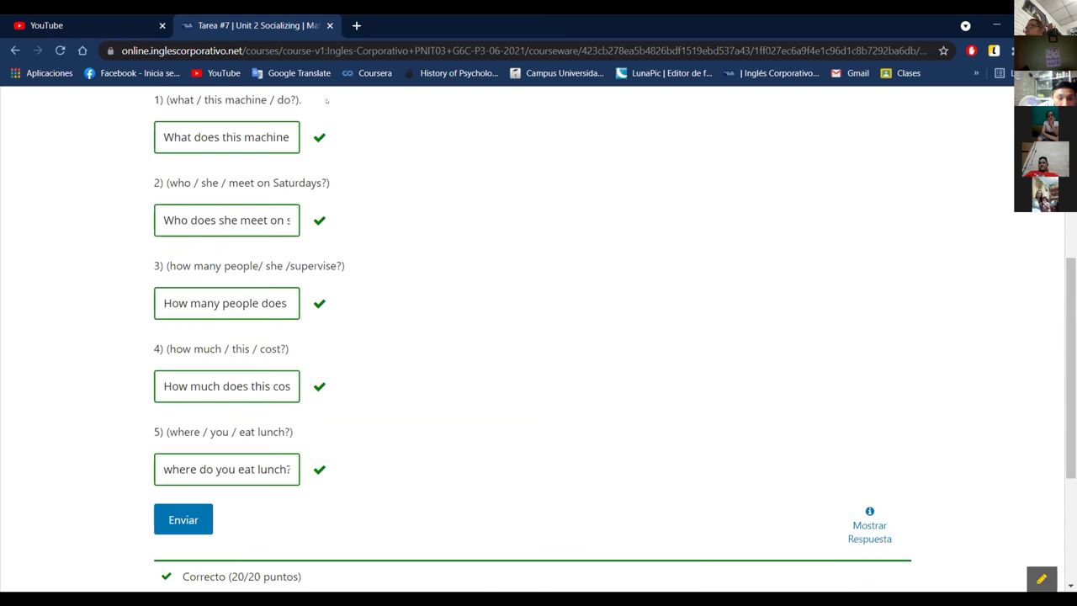
pyautogui.click(192, 520)
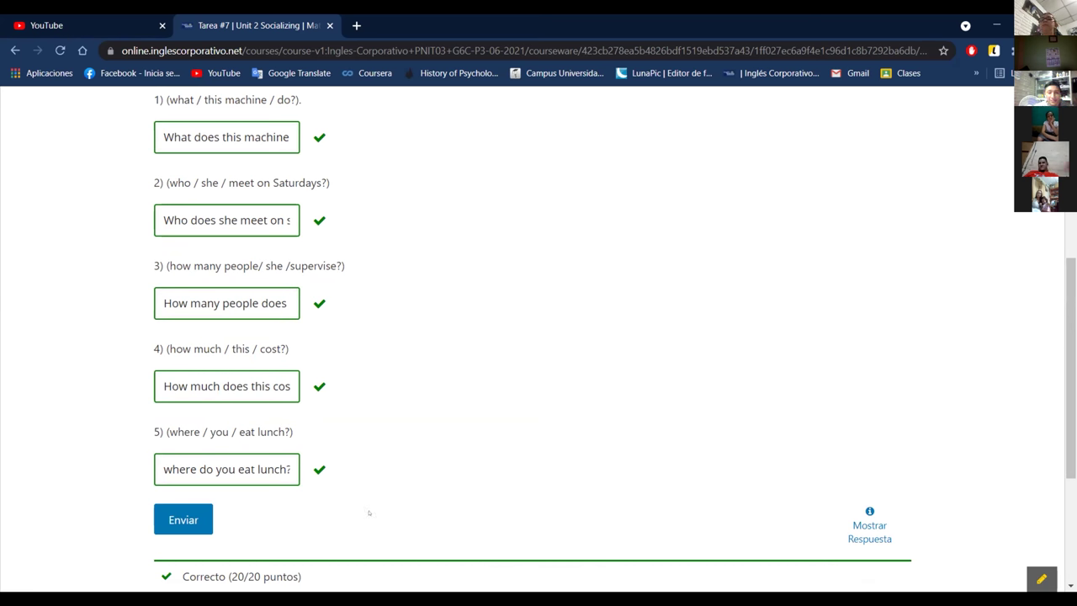
pyautogui.click(193, 520)
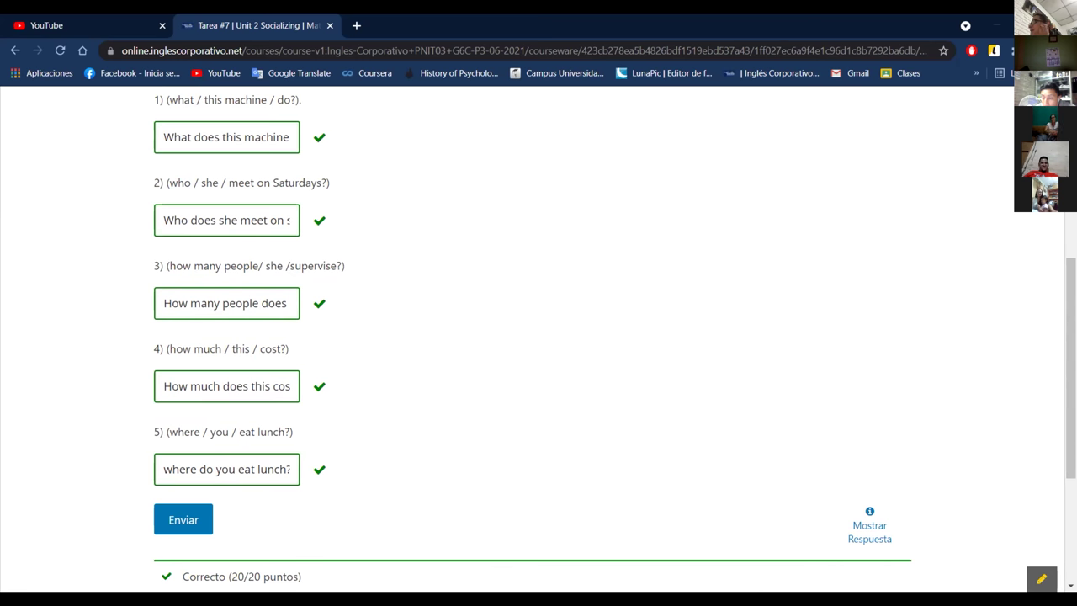
pyautogui.click(997, 27)
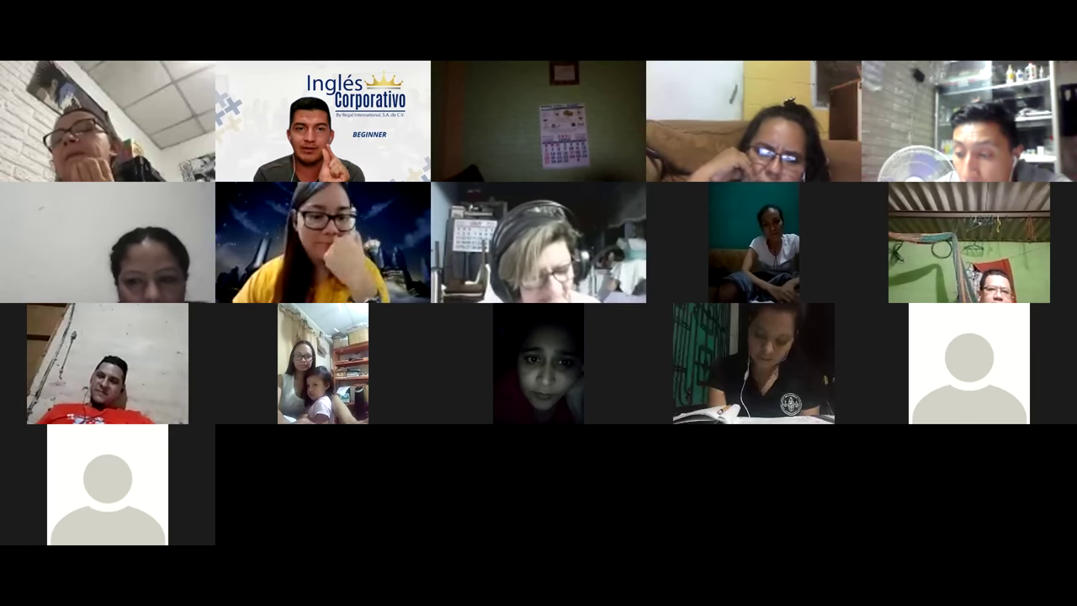